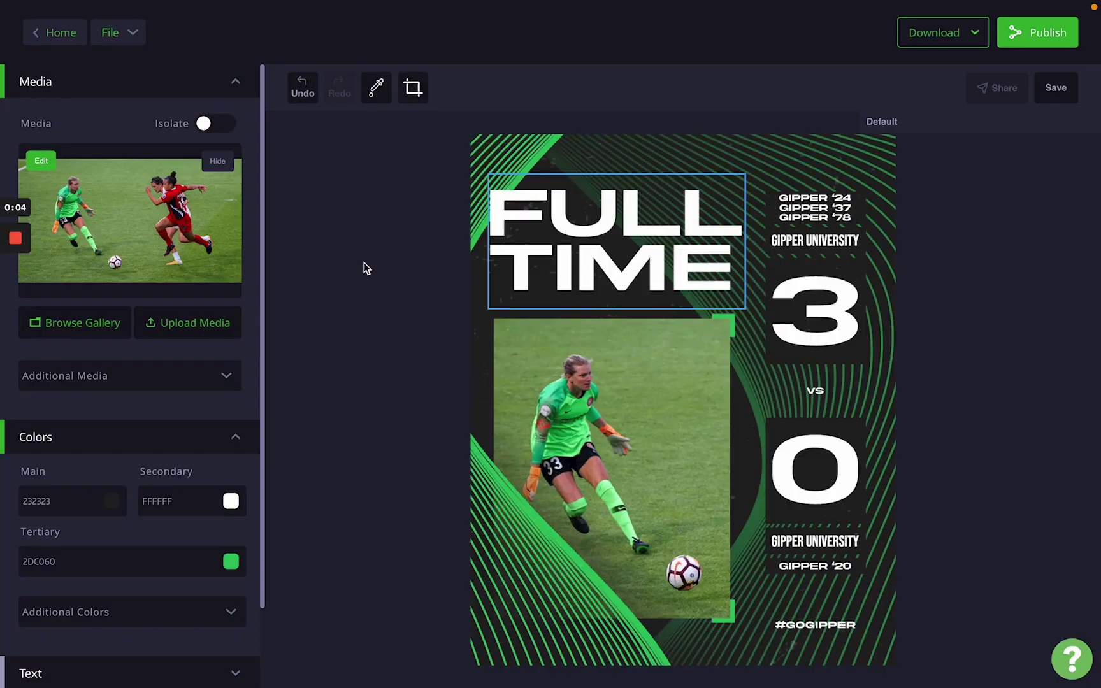
Open the Publish your design dialog for the FULL TIME 3-0 graphic.
{"action": "left_click", "coordinate": [1048, 38]}
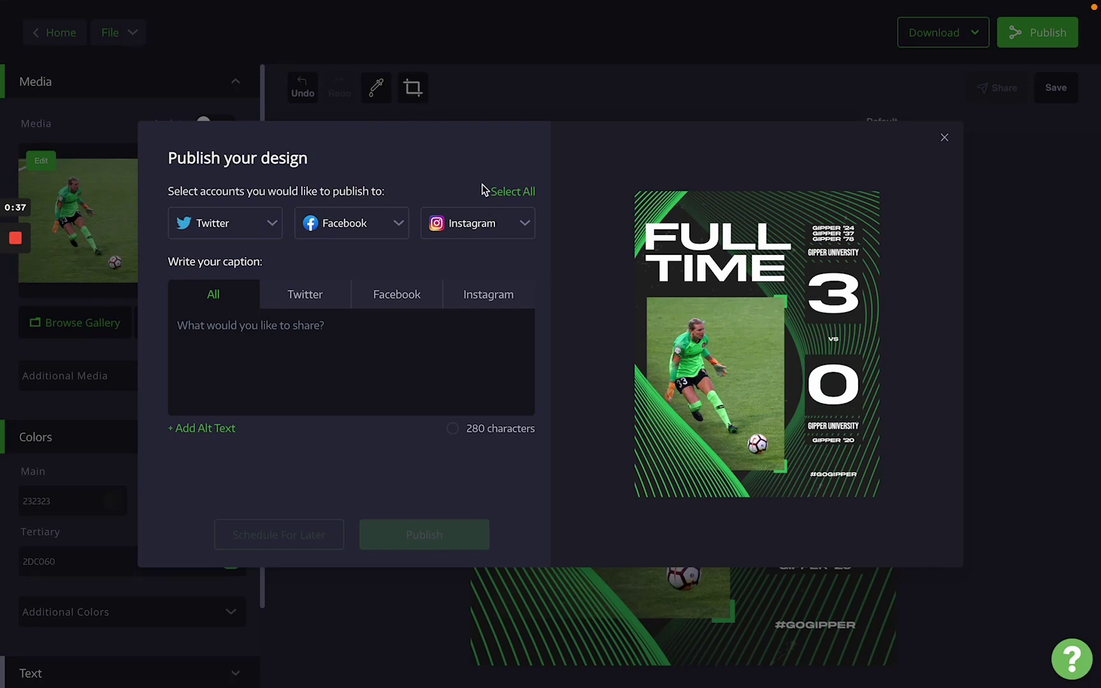
Clear all accounts, then target only the workspace Twitter and Facebook accounts, leaving Instagram unselected.
{"action": "left_click", "coordinate": [519, 197]}
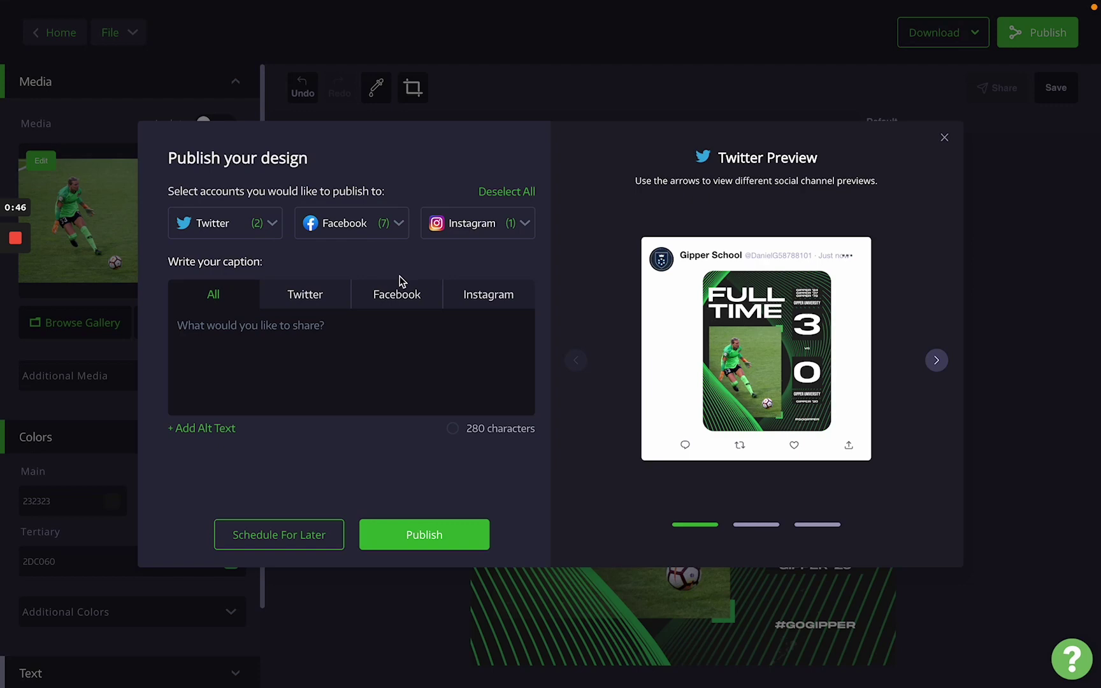
{"action": "left_click", "coordinate": [487, 192]}
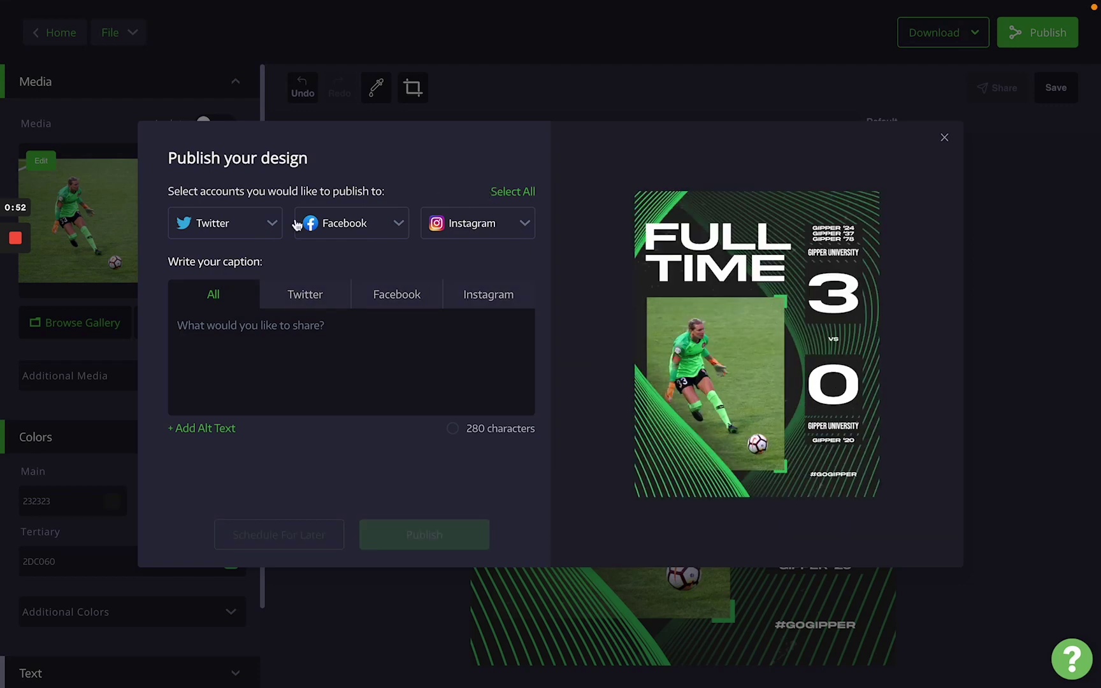
{"action": "left_click", "coordinate": [267, 234]}
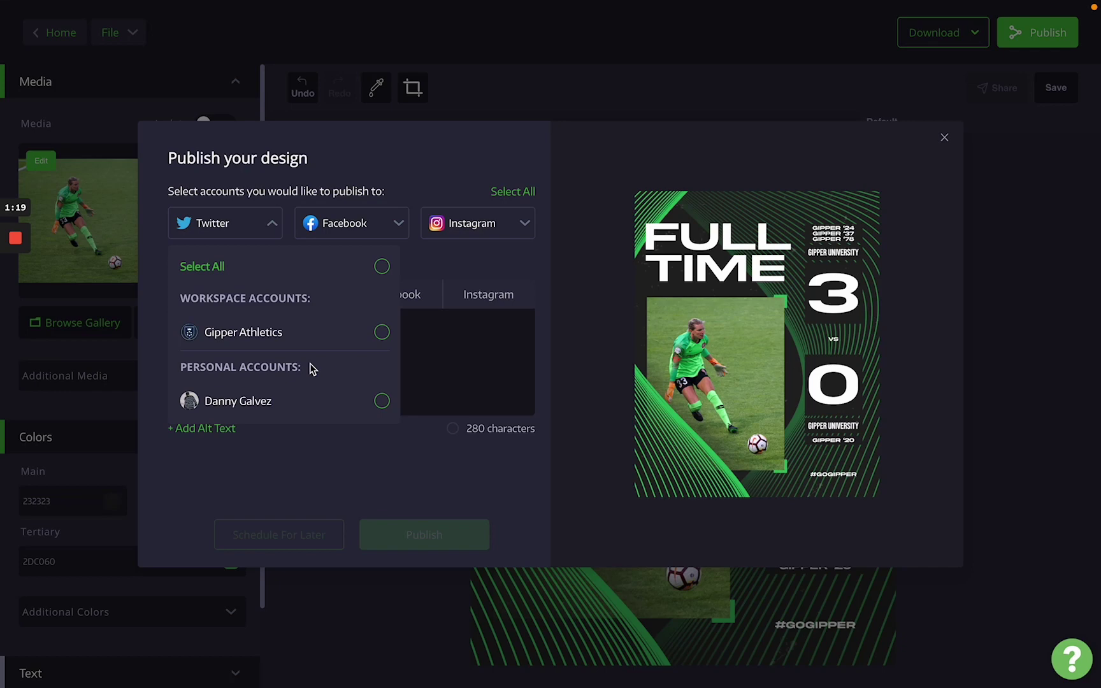
{"action": "left_click", "coordinate": [381, 332]}
{"action": "left_click", "coordinate": [342, 225]}
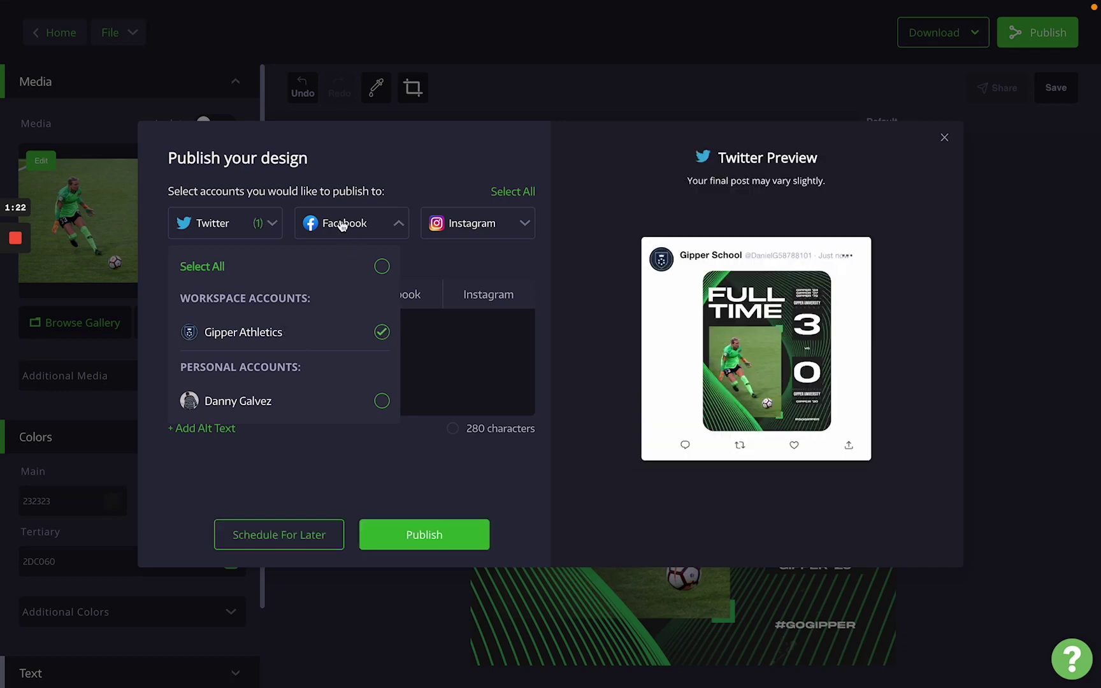
{"action": "left_click", "coordinate": [506, 331]}
{"action": "left_click", "coordinate": [469, 231]}
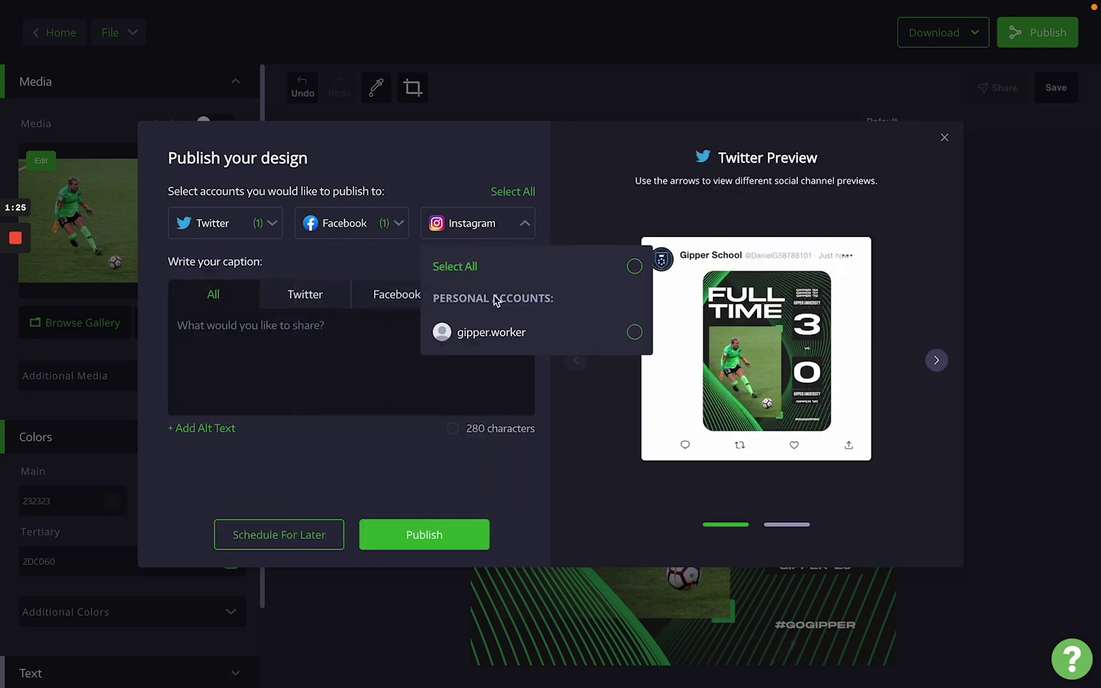
{"action": "left_click", "coordinate": [381, 261]}
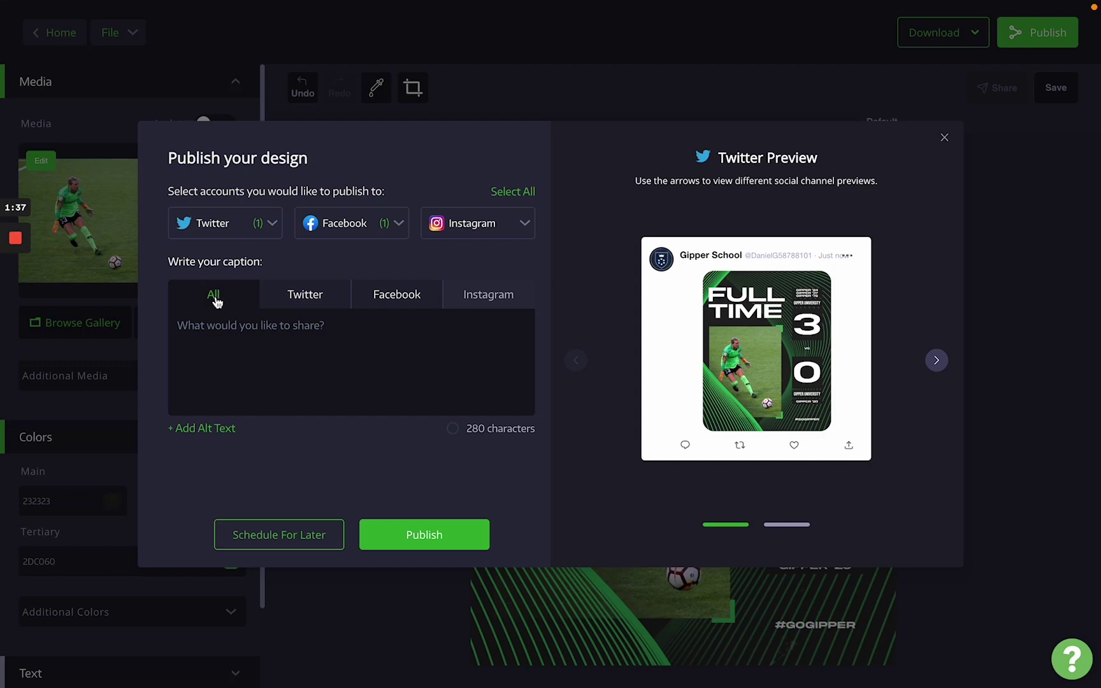
{"action": "left_click", "coordinate": [209, 324]}
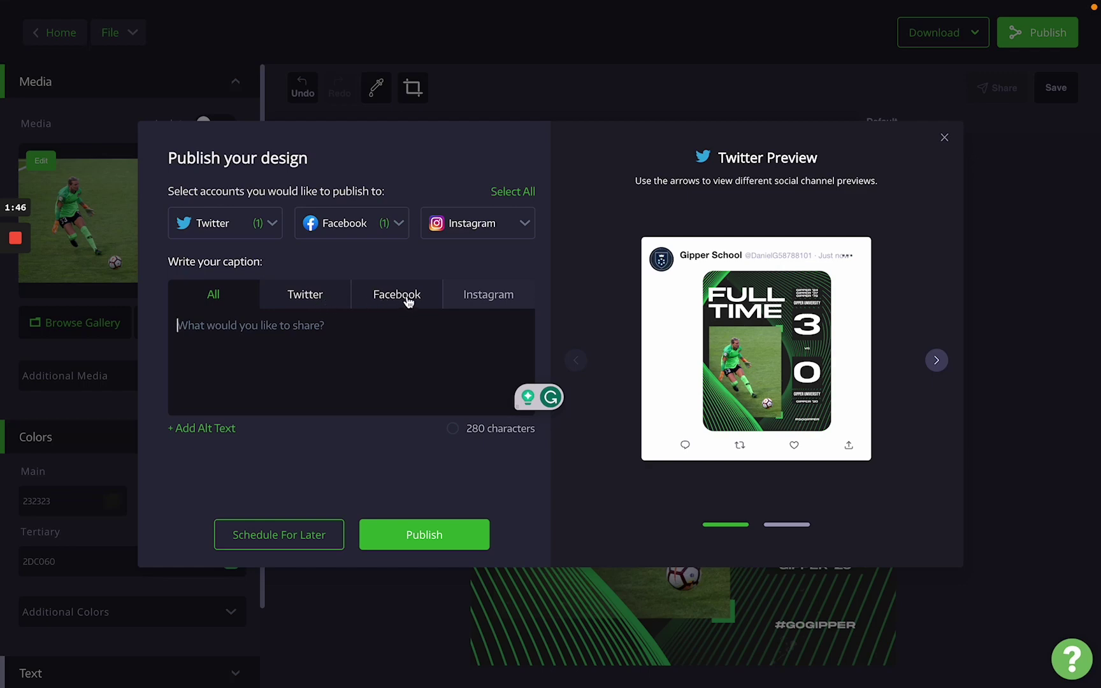
{"action": "type", "text": "GIPP"}
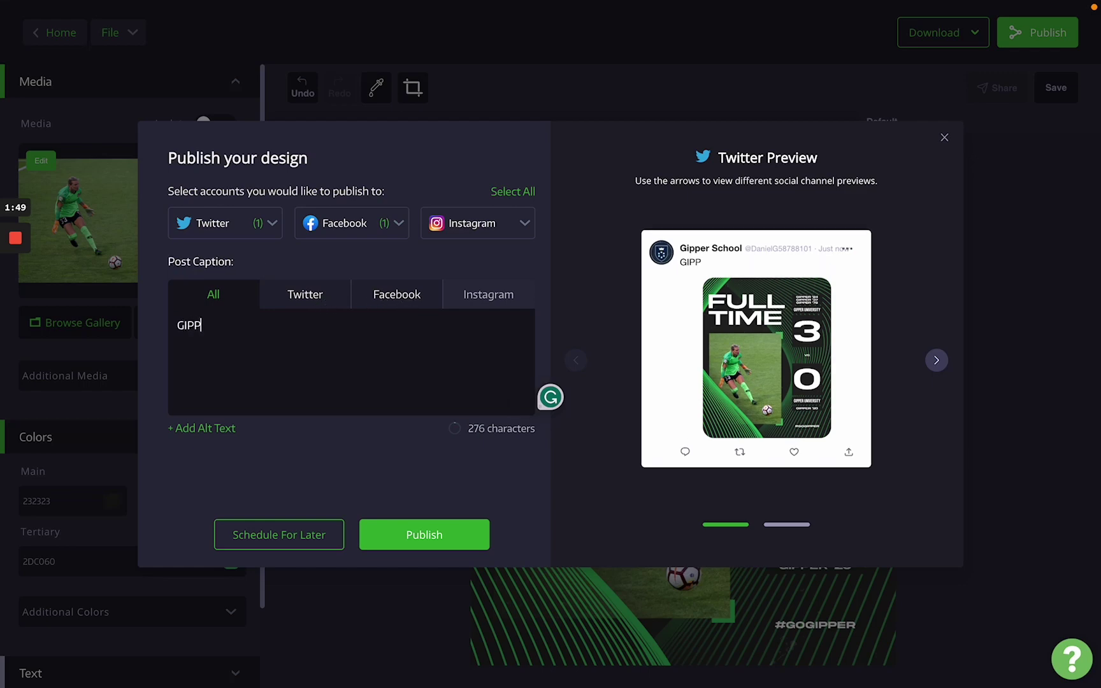
{"action": "type", "text": "ER WINS 3-0!!!"}
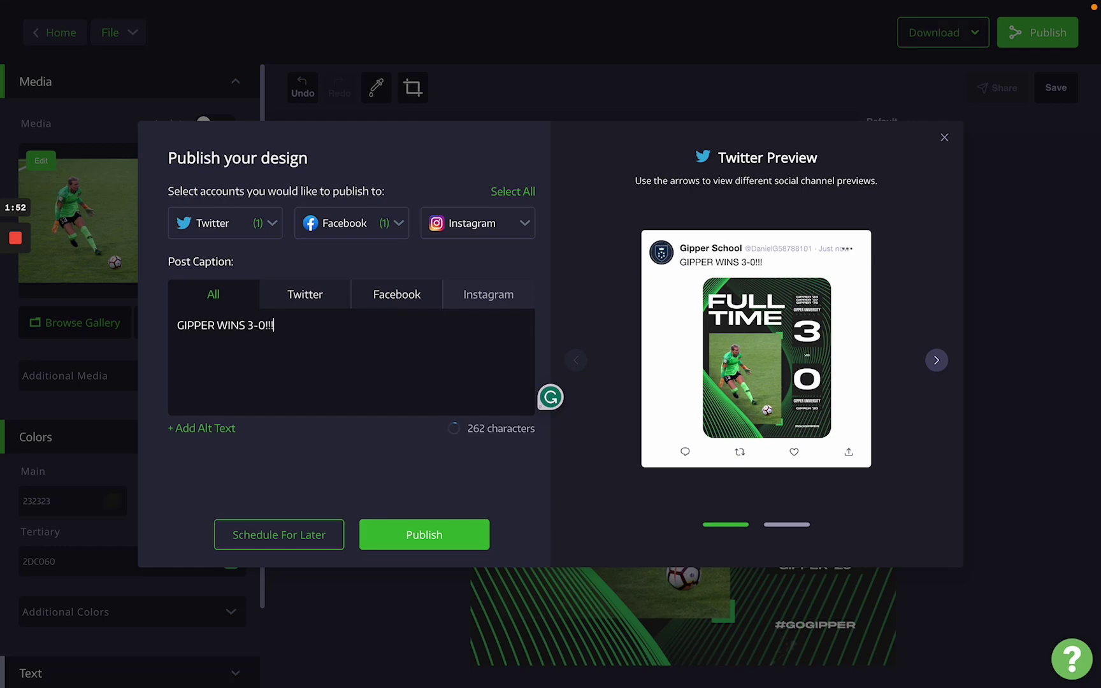
{"action": "left_click", "coordinate": [292, 297]}
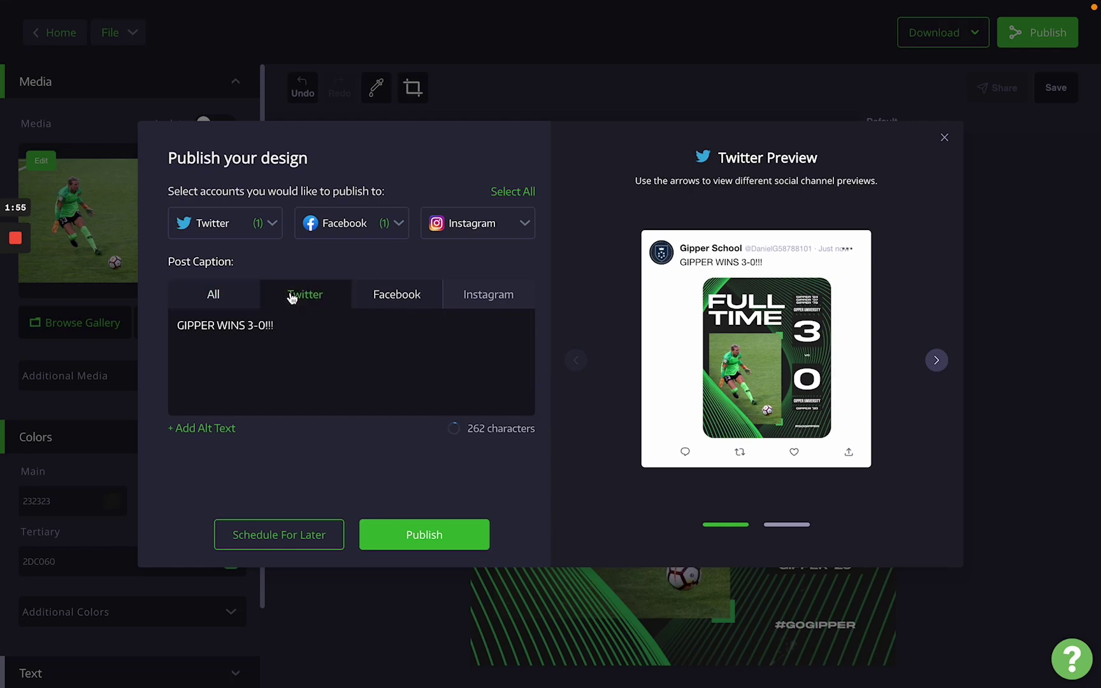
{"action": "left_click", "coordinate": [409, 292]}
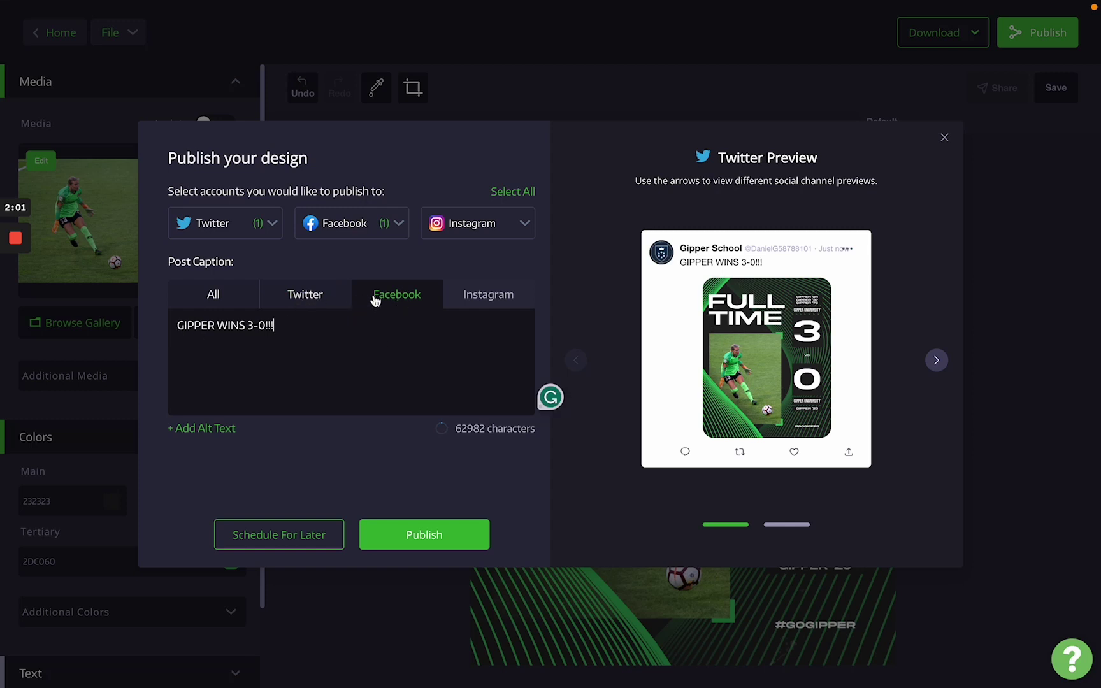
{"action": "left_click", "coordinate": [309, 300]}
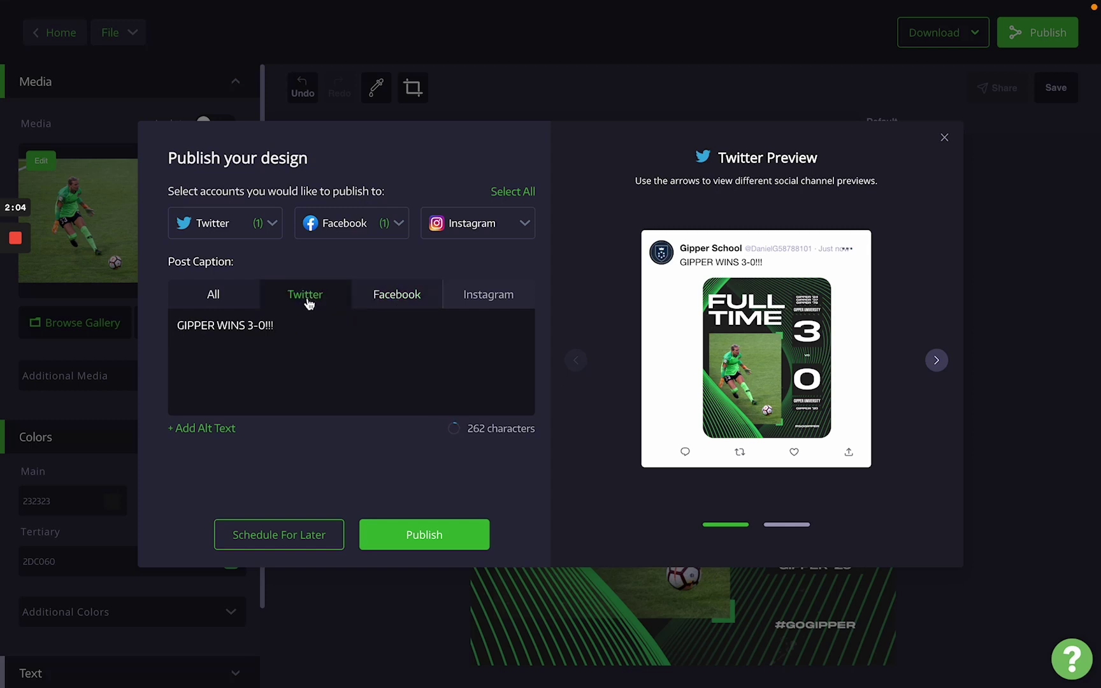
{"action": "type", "text": "@GoGipper"}
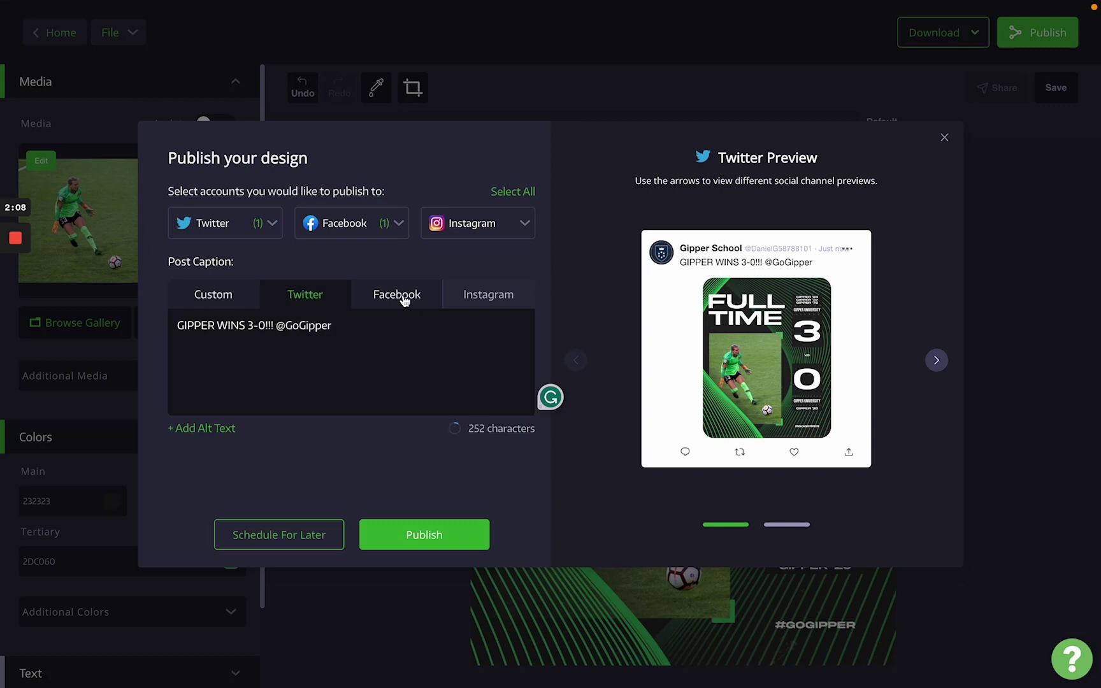
{"action": "left_click", "coordinate": [400, 297]}
{"action": "type", "text": "#Gi"}
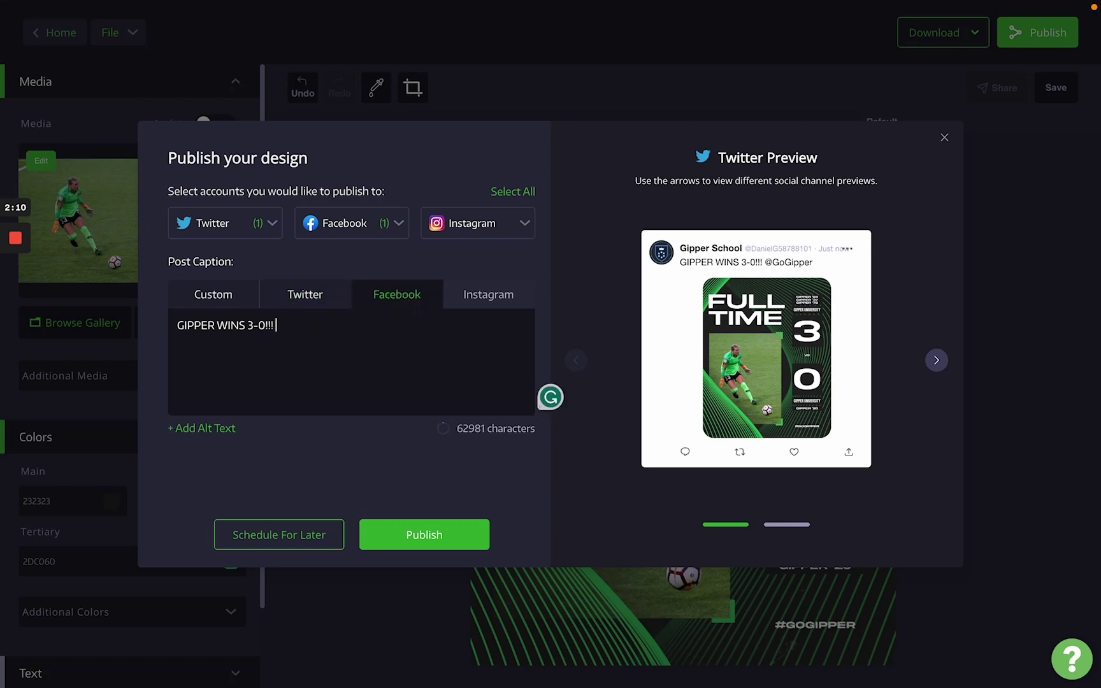
{"action": "type", "text": "pper"}
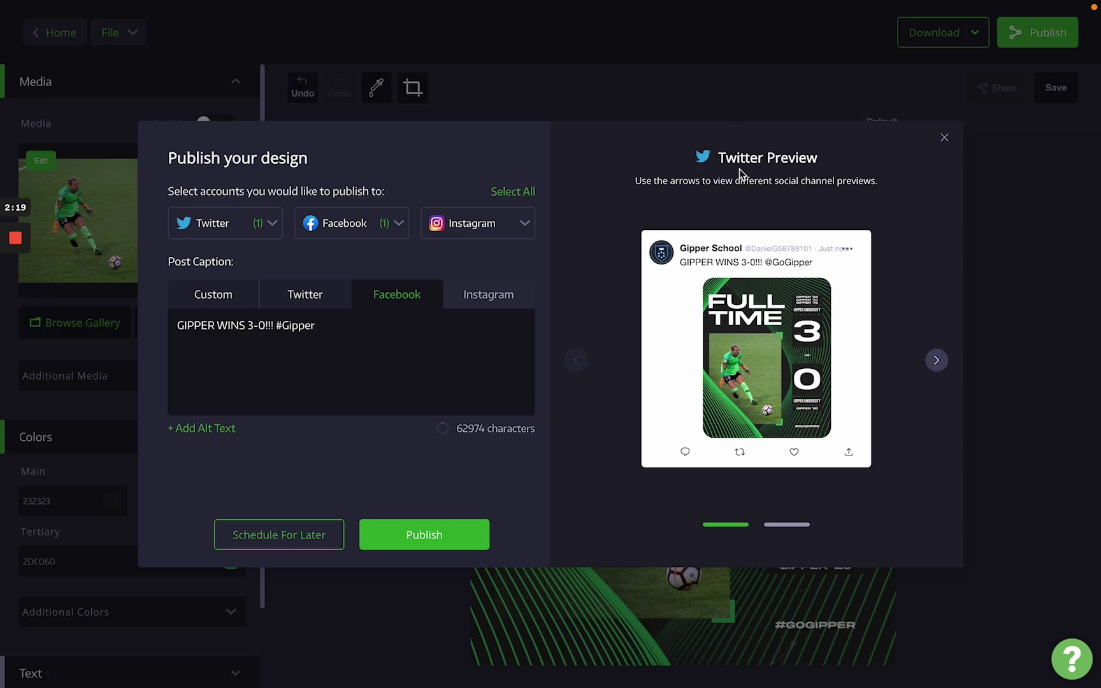
Preview the Facebook version and add the Instagram account to the post.
{"action": "left_click", "coordinate": [936, 361]}
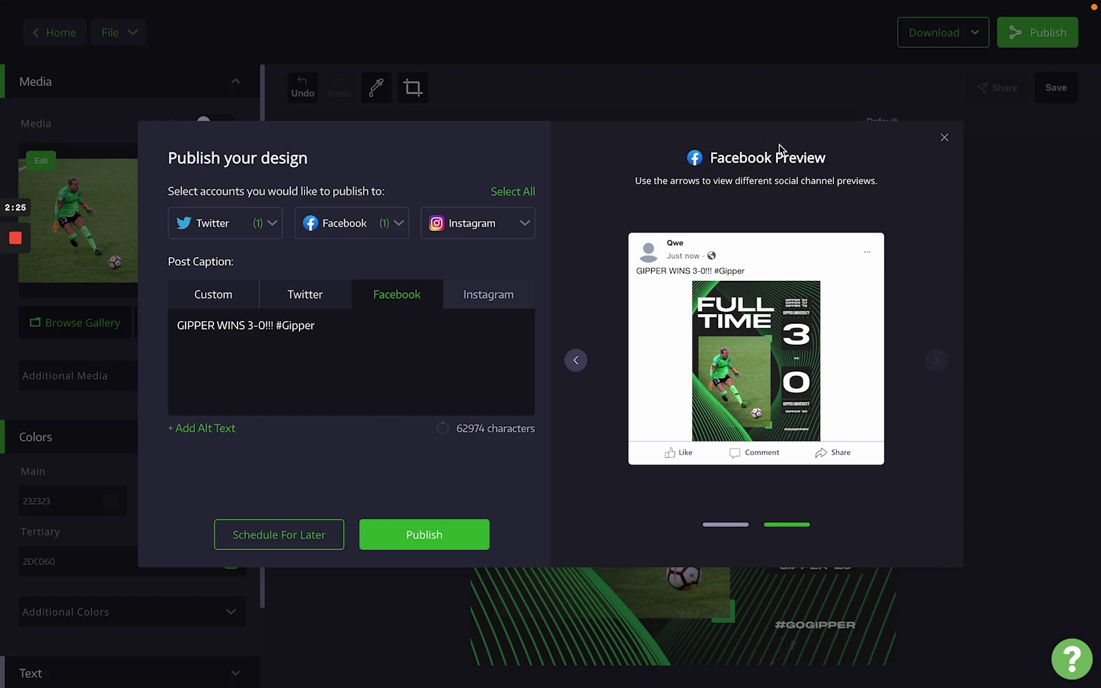
{"action": "left_click", "coordinate": [493, 236]}
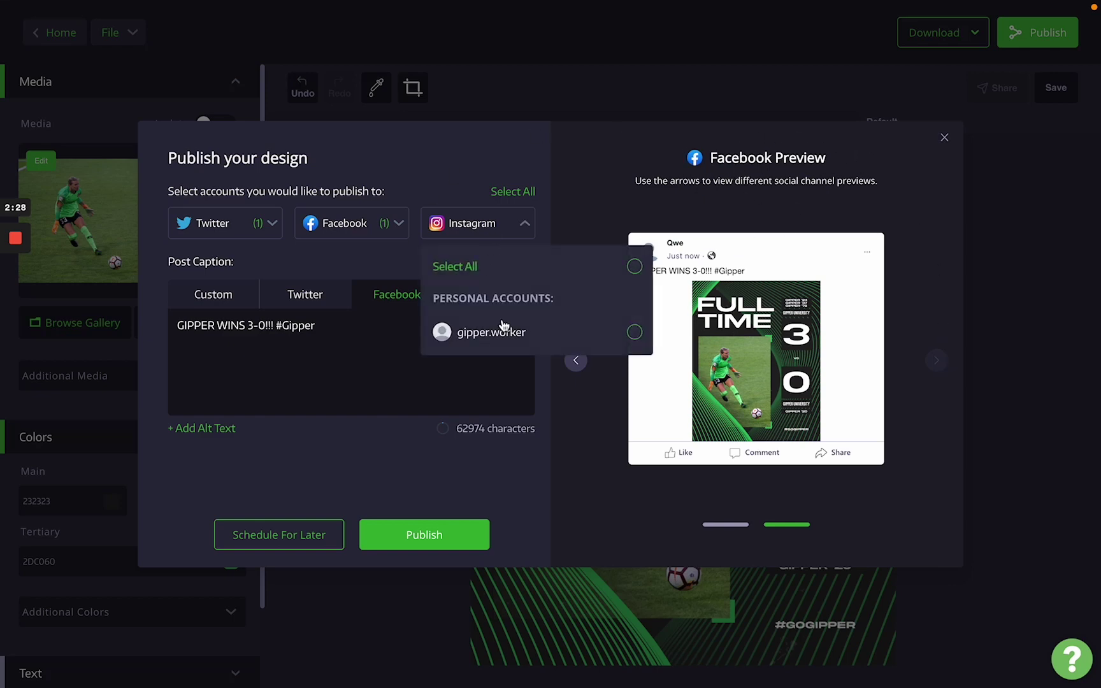
{"action": "left_click", "coordinate": [459, 182]}
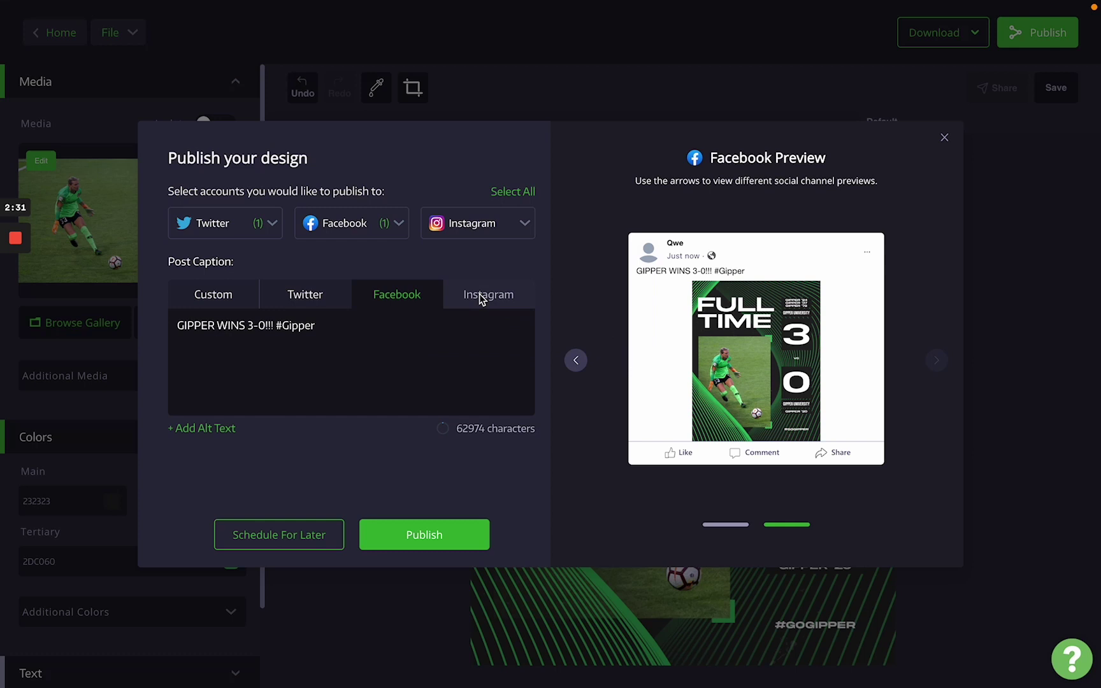
{"action": "left_click", "coordinate": [494, 229]}
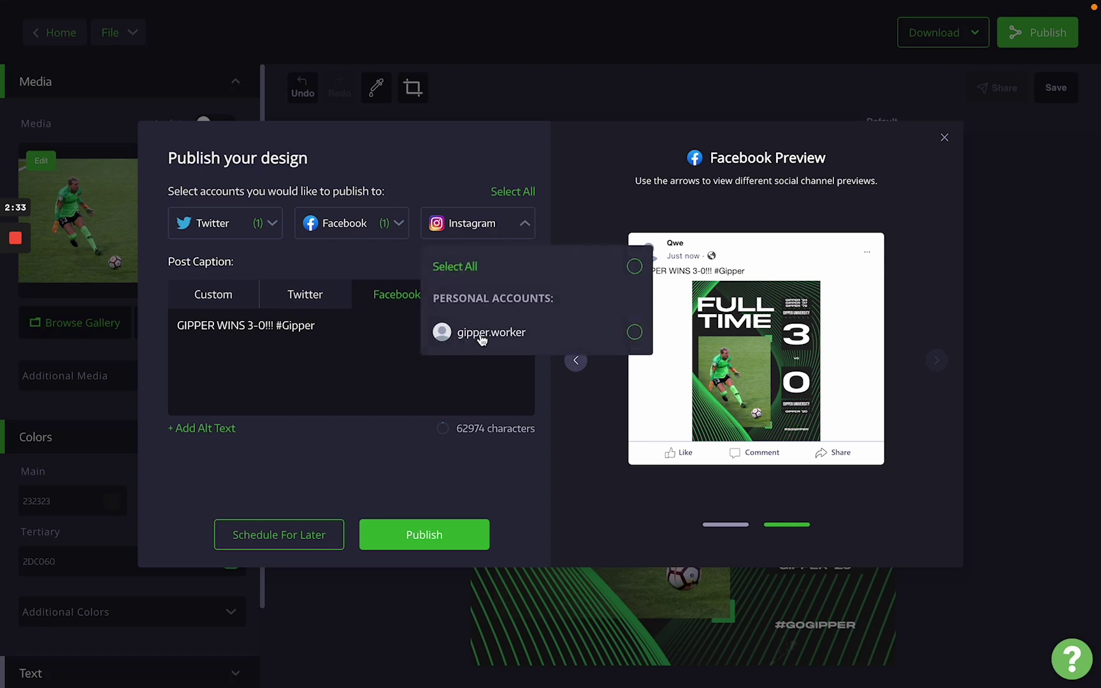
{"action": "left_click", "coordinate": [635, 332]}
{"action": "left_click", "coordinate": [466, 167]}
Check the Instagram caption and preview, then remove the Instagram account again.
{"action": "left_click", "coordinate": [488, 294]}
{"action": "left_click", "coordinate": [323, 331]}
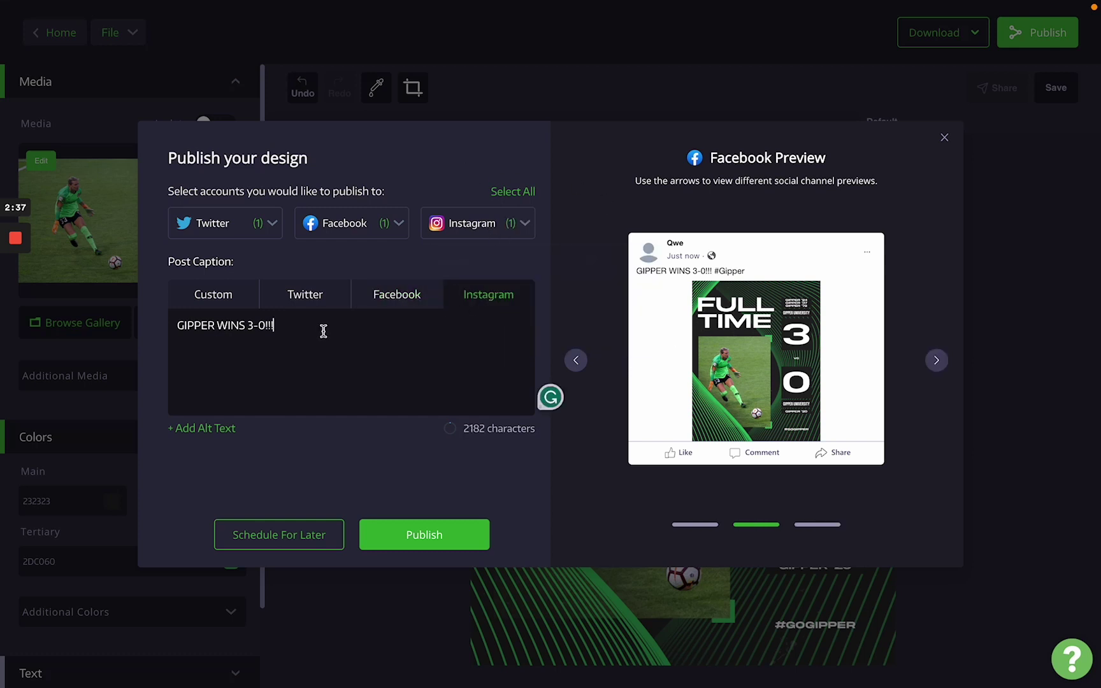
{"action": "left_click", "coordinate": [936, 360]}
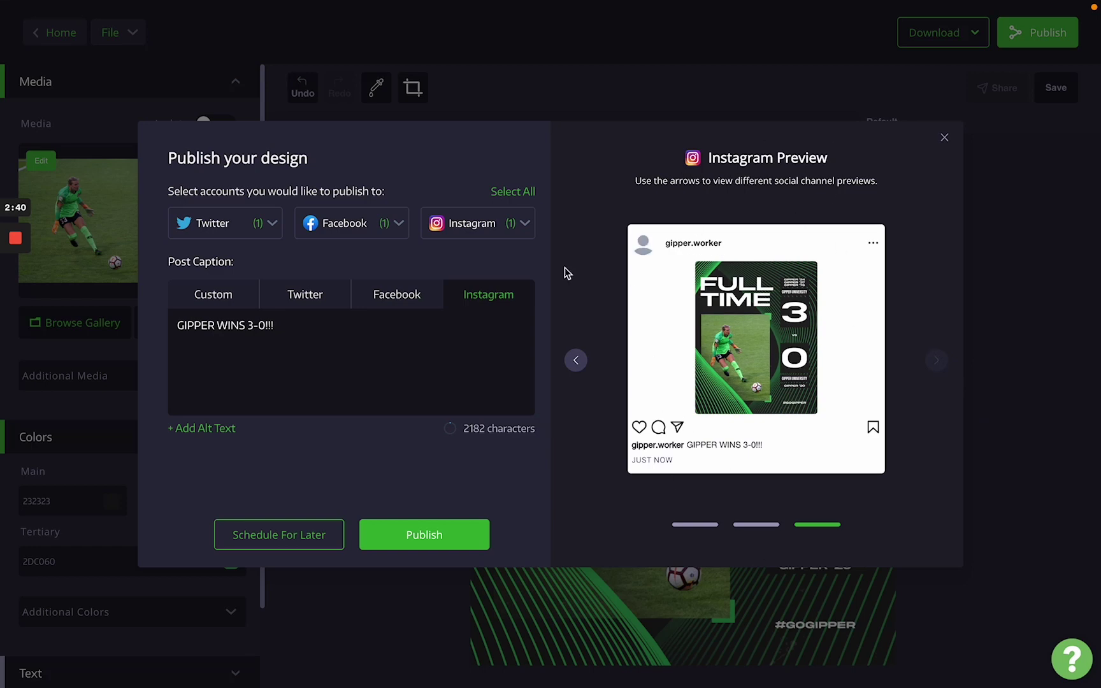
{"action": "left_click", "coordinate": [516, 223]}
{"action": "left_click", "coordinate": [636, 337]}
{"action": "left_click", "coordinate": [383, 256]}
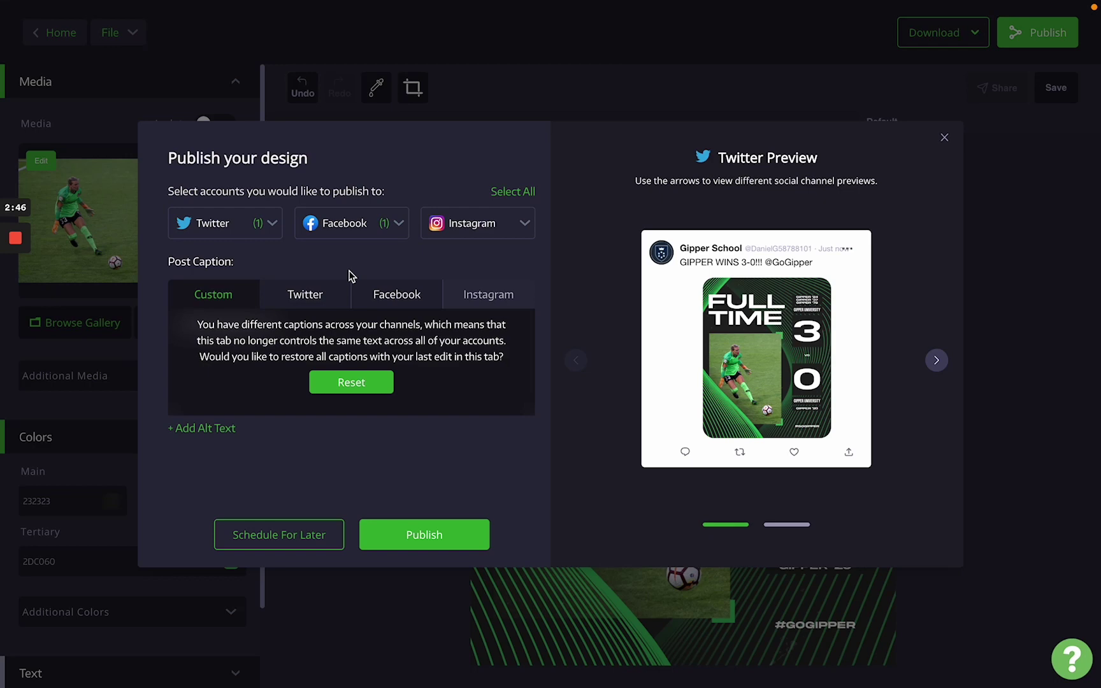
Review the Twitter and Facebook captions, then reset every channel to the shared caption.
{"action": "left_click", "coordinate": [326, 290]}
{"action": "left_click", "coordinate": [412, 298]}
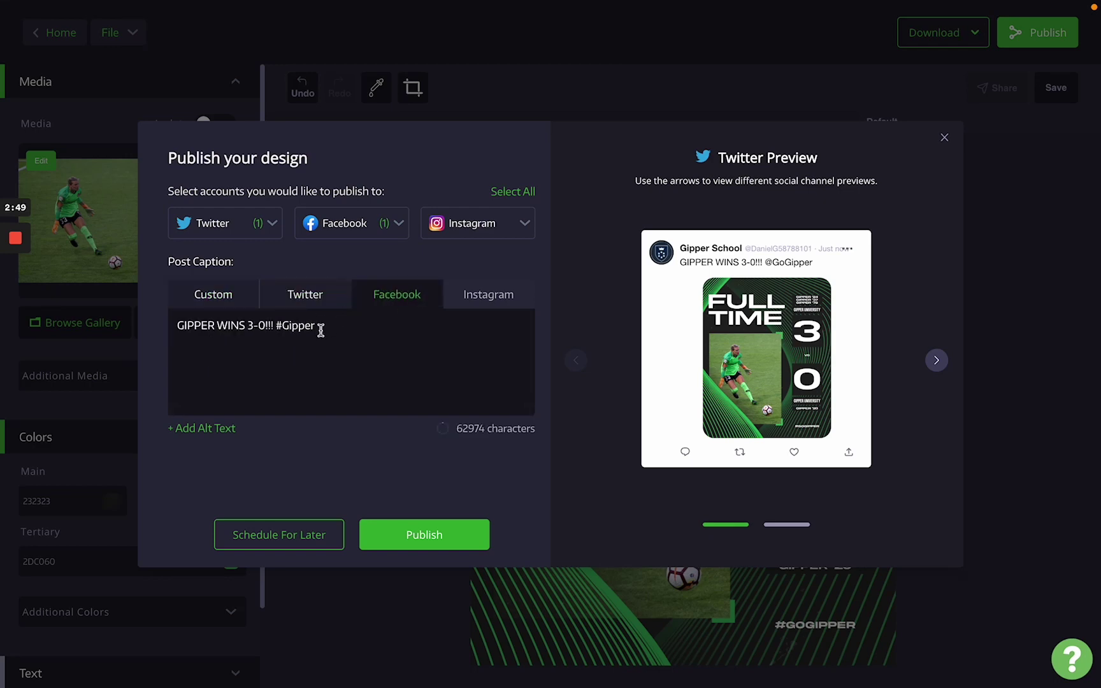
{"action": "left_click", "coordinate": [307, 297]}
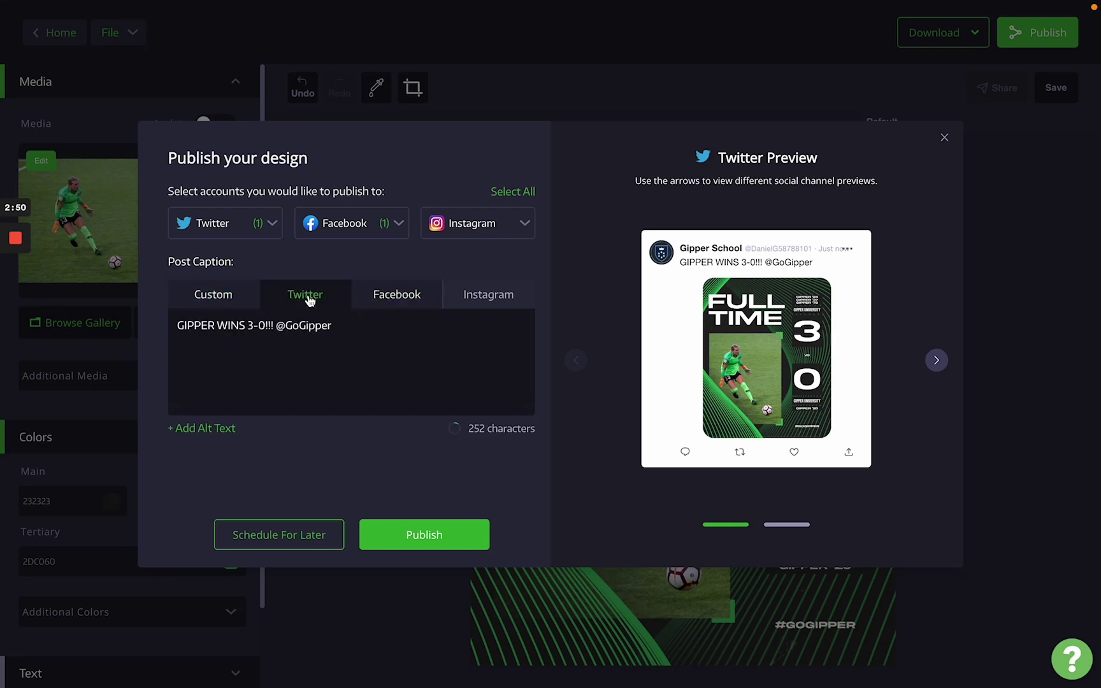
{"action": "left_click", "coordinate": [227, 300]}
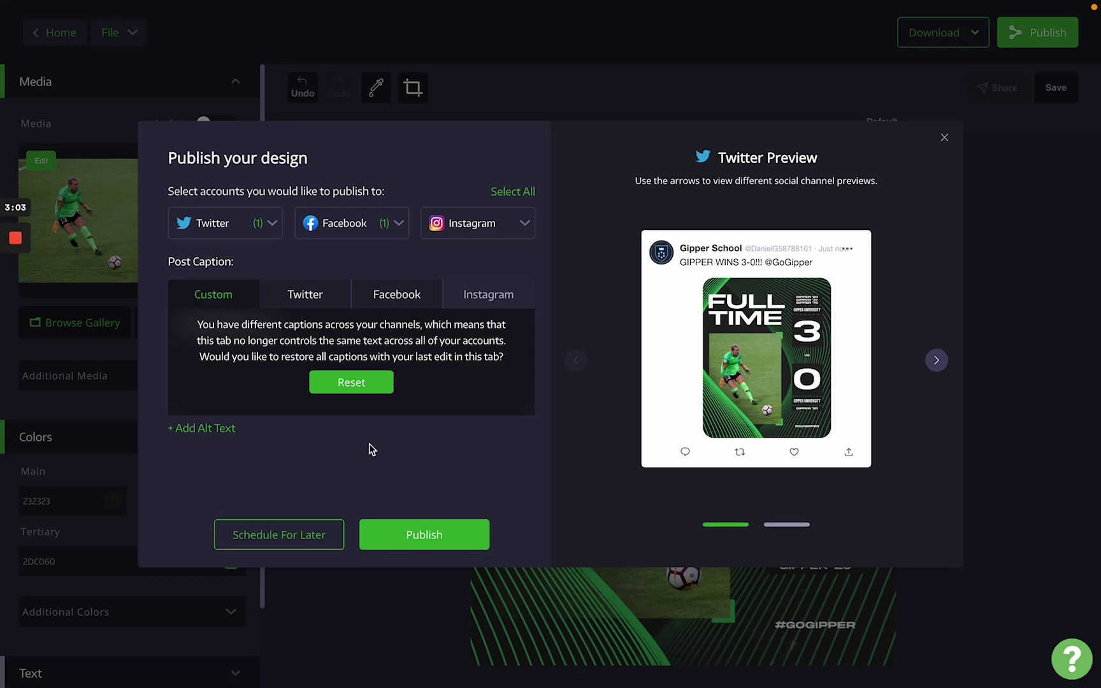
{"action": "left_click", "coordinate": [347, 383]}
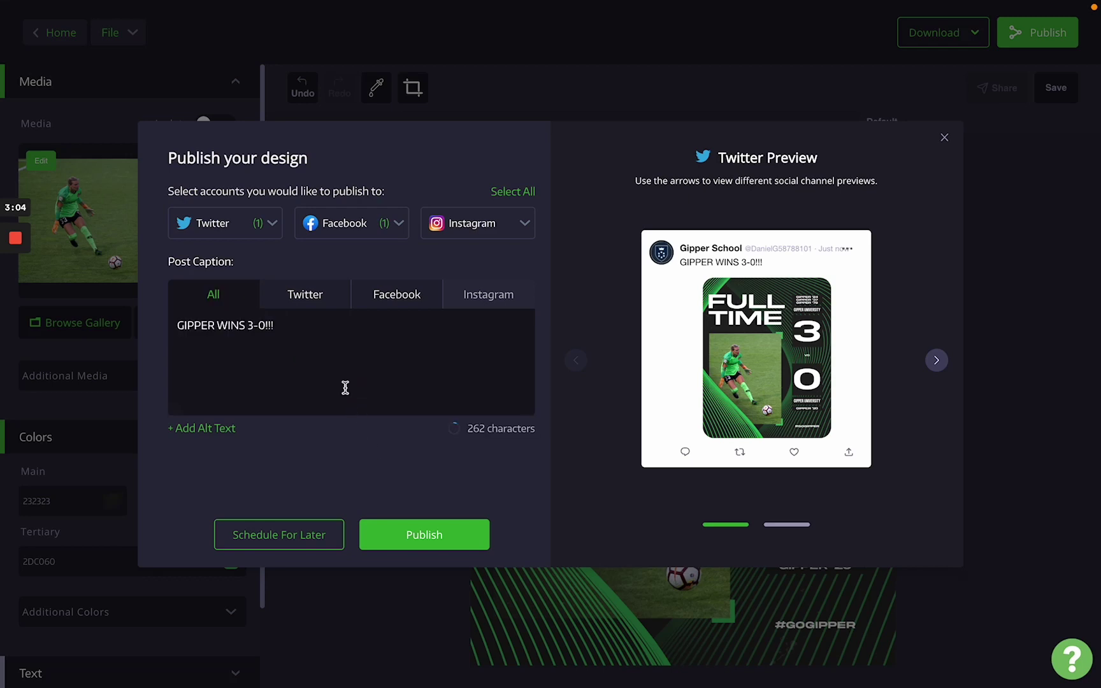
Confirm the Twitter and Facebook captions now read just 'GIPPER WINS 3-0!!!'.
{"action": "left_click_drag", "start_coordinate": [292, 328], "coordinate": [167, 321]}
{"action": "left_click", "coordinate": [302, 325]}
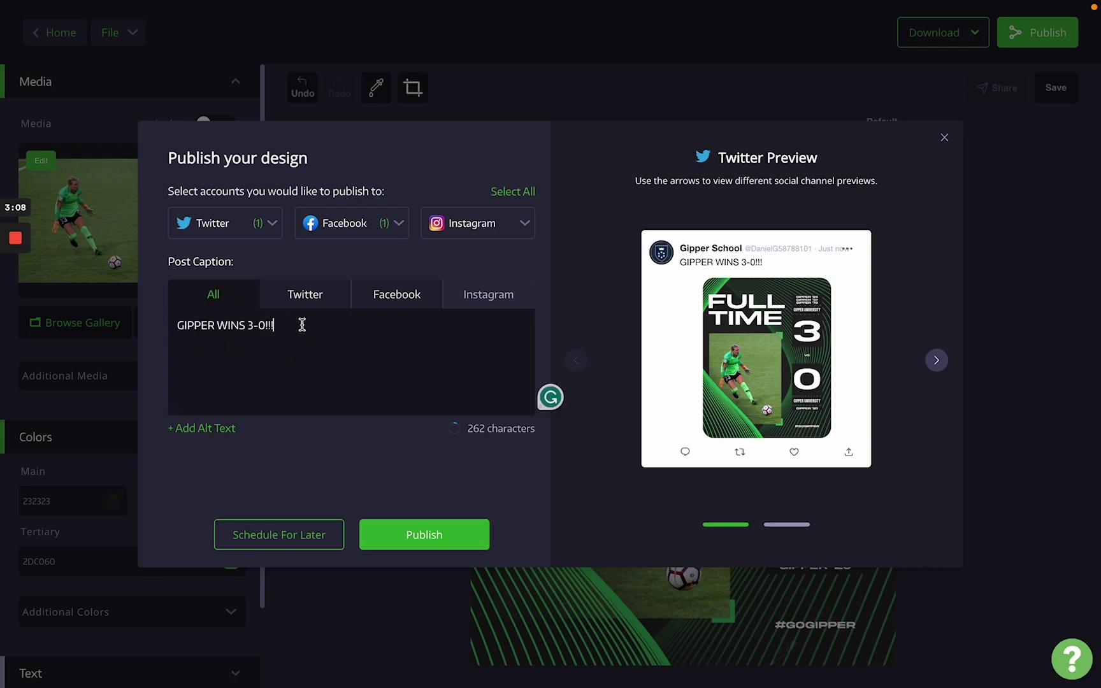
{"action": "left_click", "coordinate": [308, 309]}
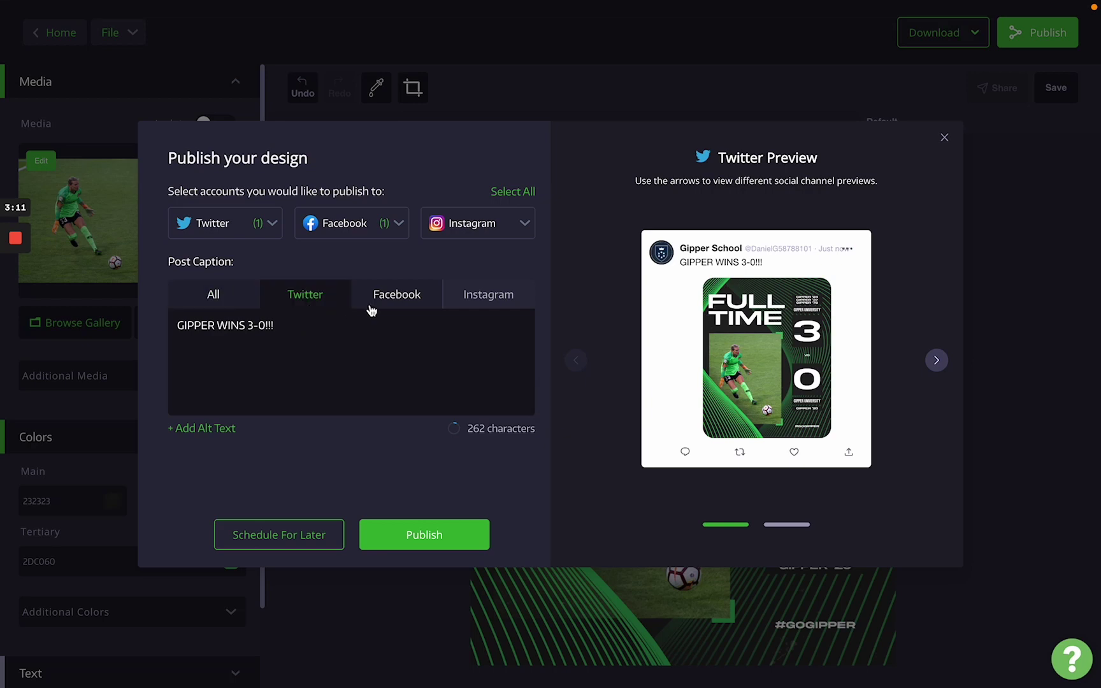
{"action": "left_click", "coordinate": [407, 307]}
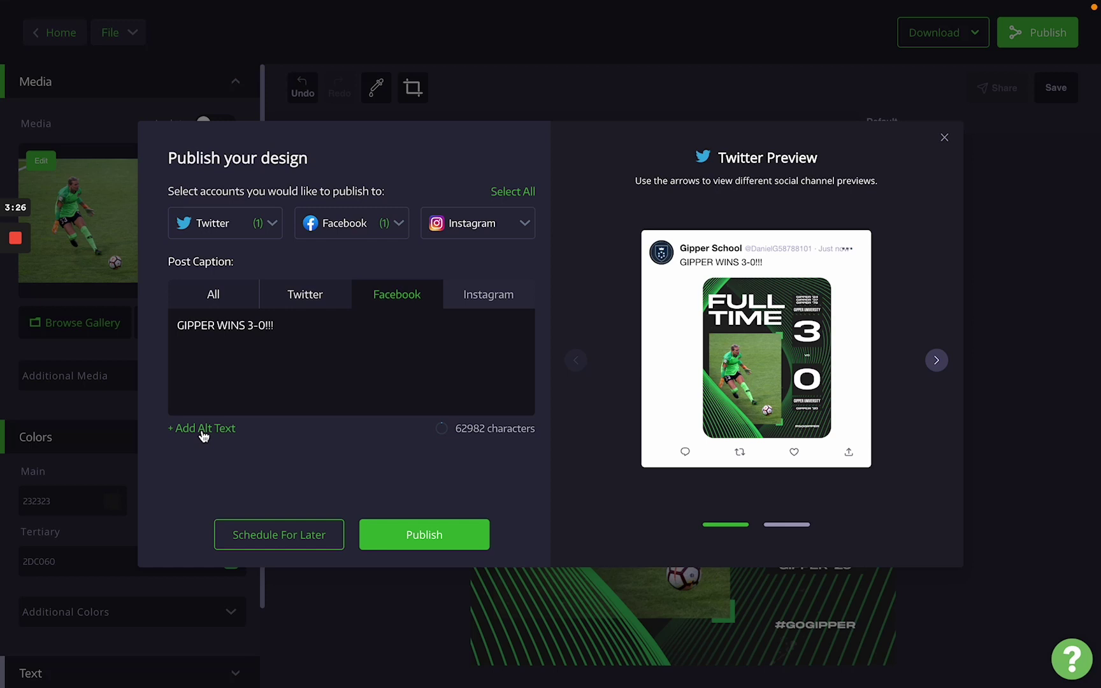
Add an alt text box for the image, then remove it again.
{"action": "left_click", "coordinate": [227, 436]}
{"action": "scroll", "coordinate": [306, 431], "scroll_direction": "down", "scroll_amount": 2}
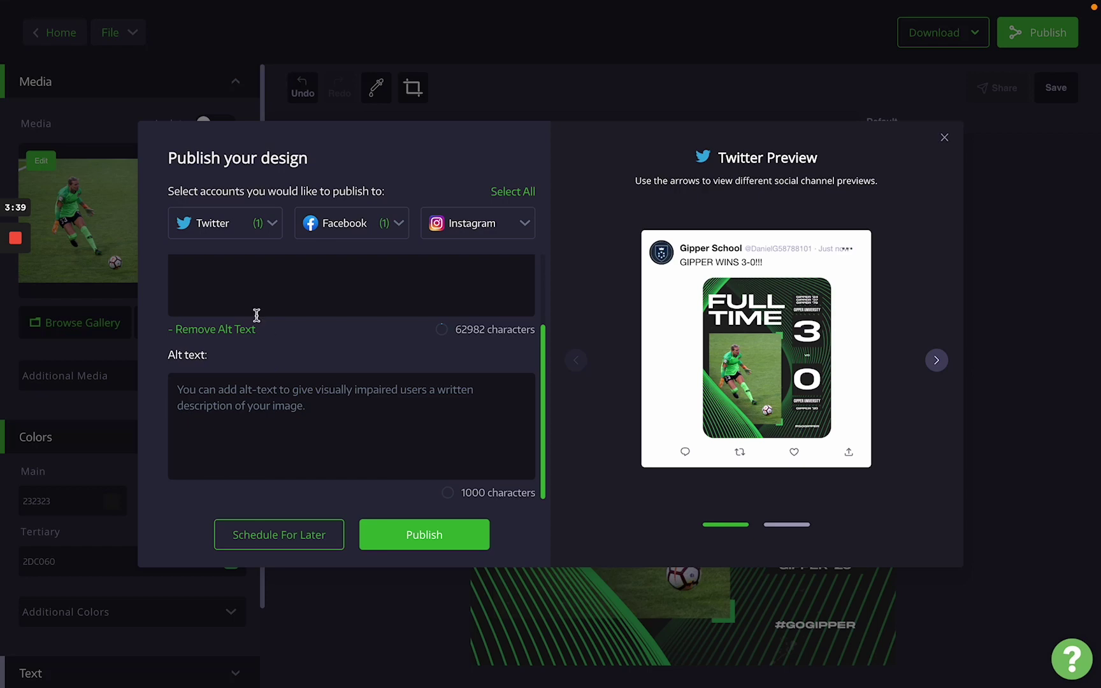
{"action": "scroll", "coordinate": [326, 358], "scroll_direction": "up", "scroll_amount": 1}
{"action": "left_click", "coordinate": [233, 361]}
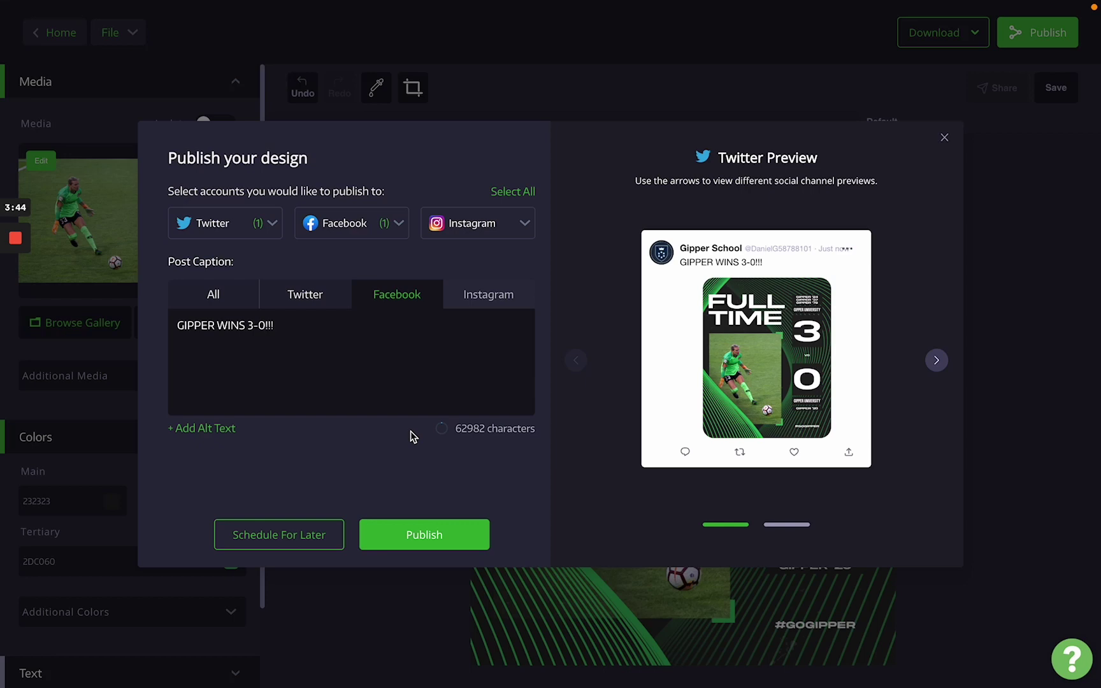
Abandon scheduling and publish the graphic immediately to the selected accounts.
{"action": "left_click", "coordinate": [286, 540]}
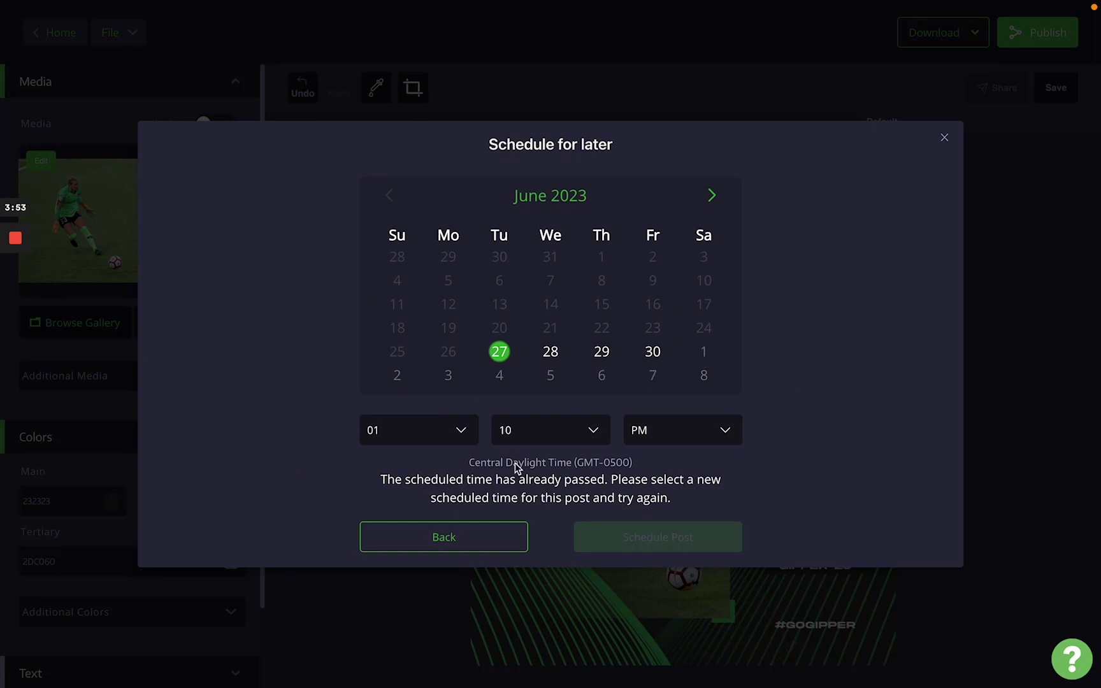
{"action": "left_click", "coordinate": [473, 540]}
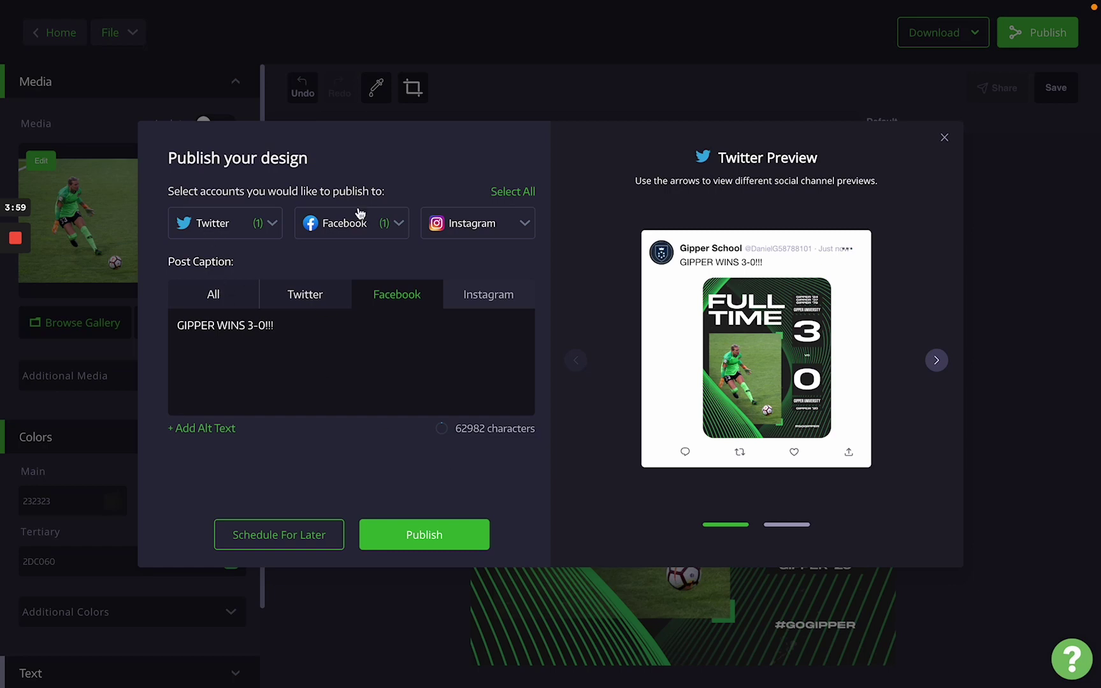
{"action": "left_click", "coordinate": [449, 537]}
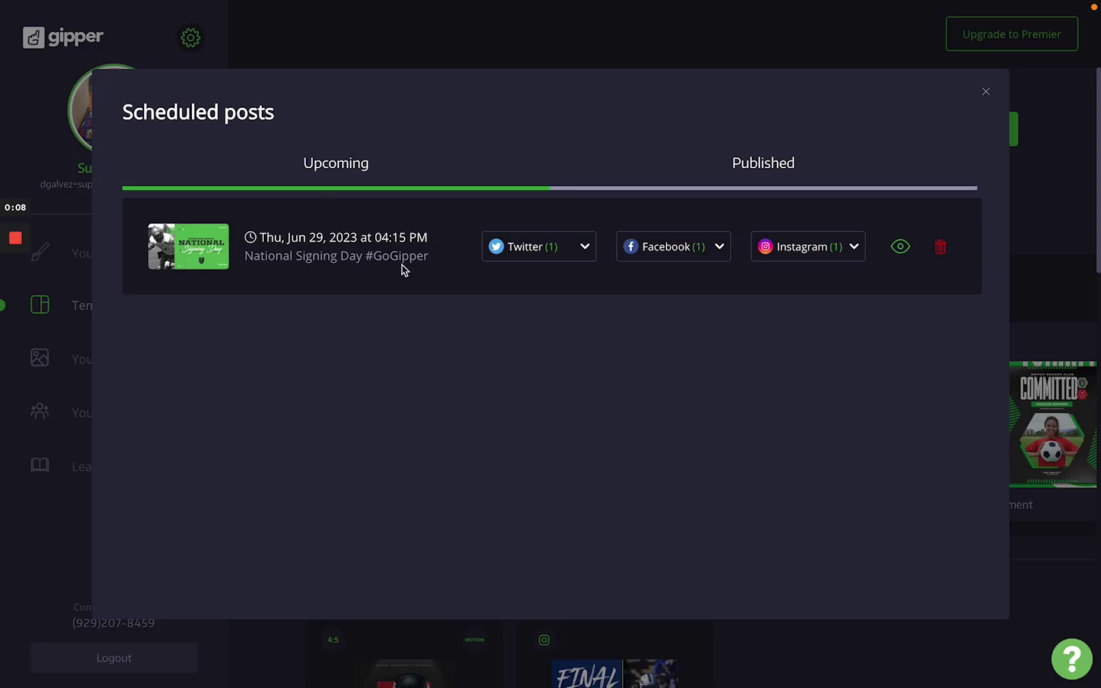
Inspect the scheduled National Signing Day post's accounts and preview its Facebook and Instagram versions.
{"action": "left_click", "coordinate": [591, 252]}
{"action": "left_click", "coordinate": [715, 247]}
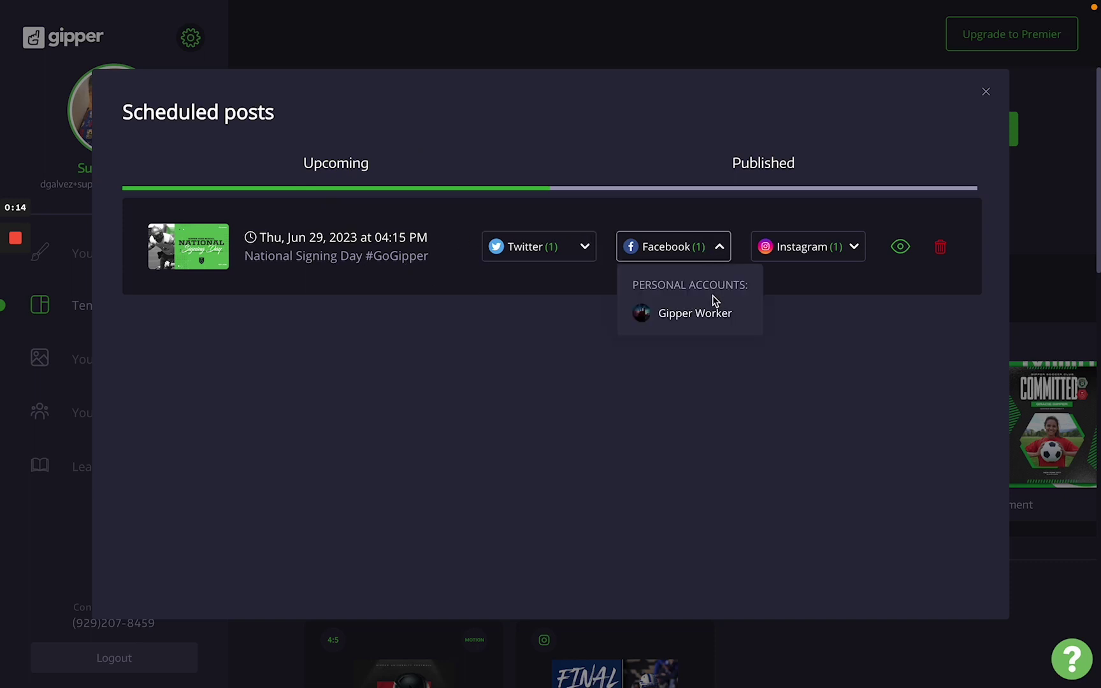
{"action": "left_click", "coordinate": [850, 249]}
{"action": "left_click", "coordinate": [884, 278]}
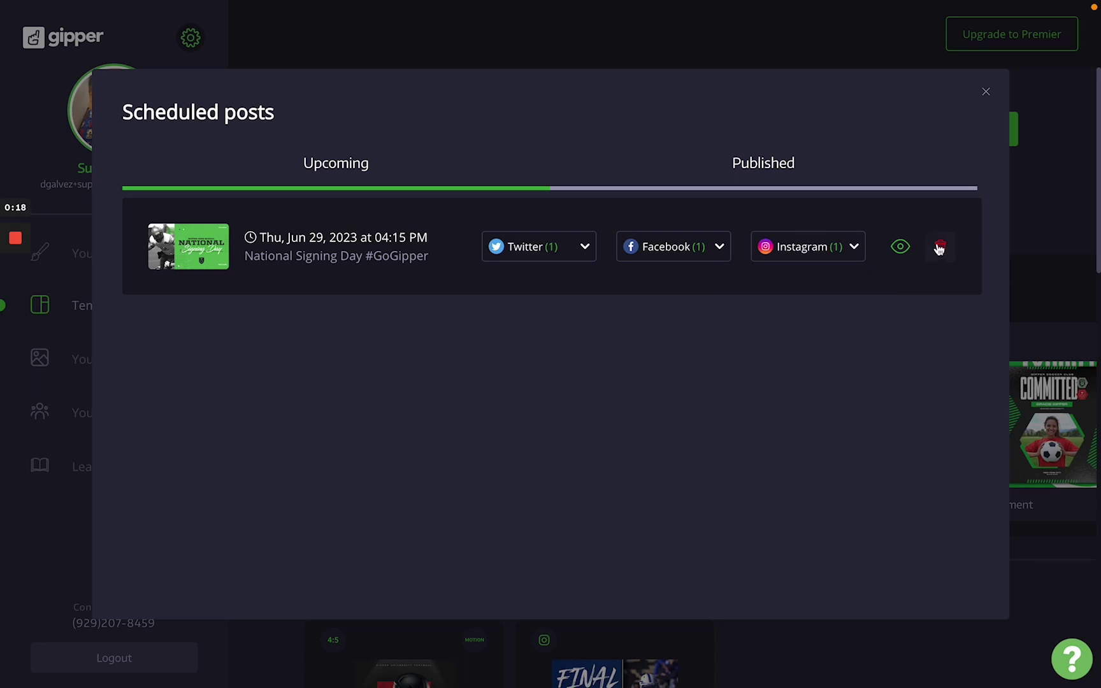
{"action": "left_click", "coordinate": [899, 247]}
{"action": "left_click", "coordinate": [736, 363]}
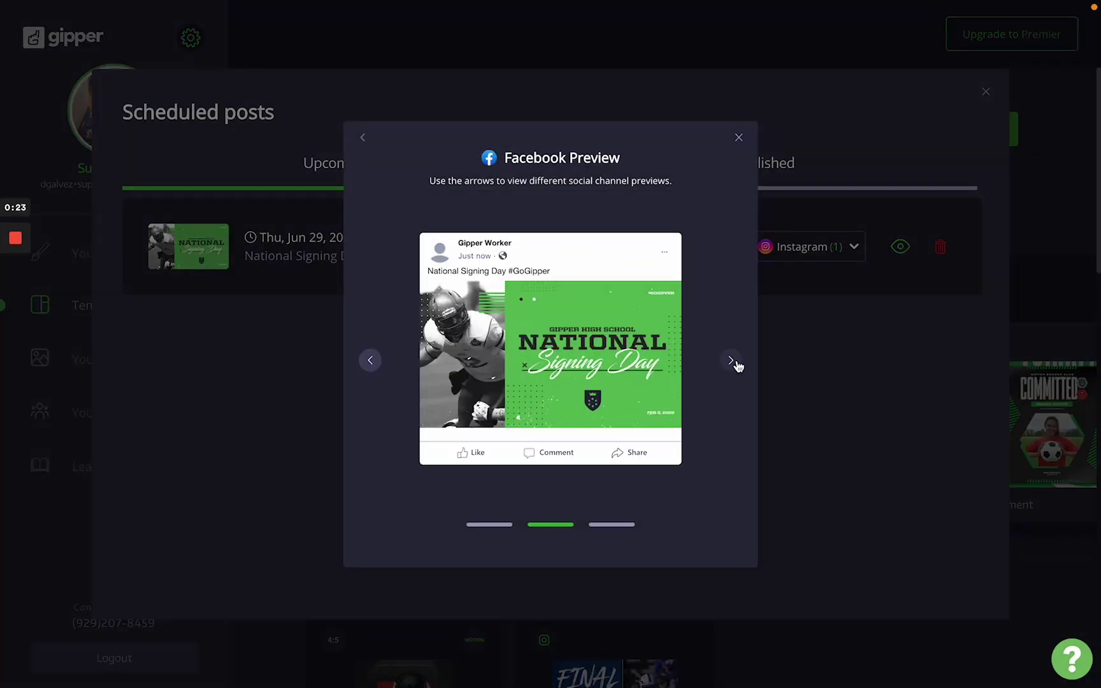
{"action": "left_click", "coordinate": [733, 362]}
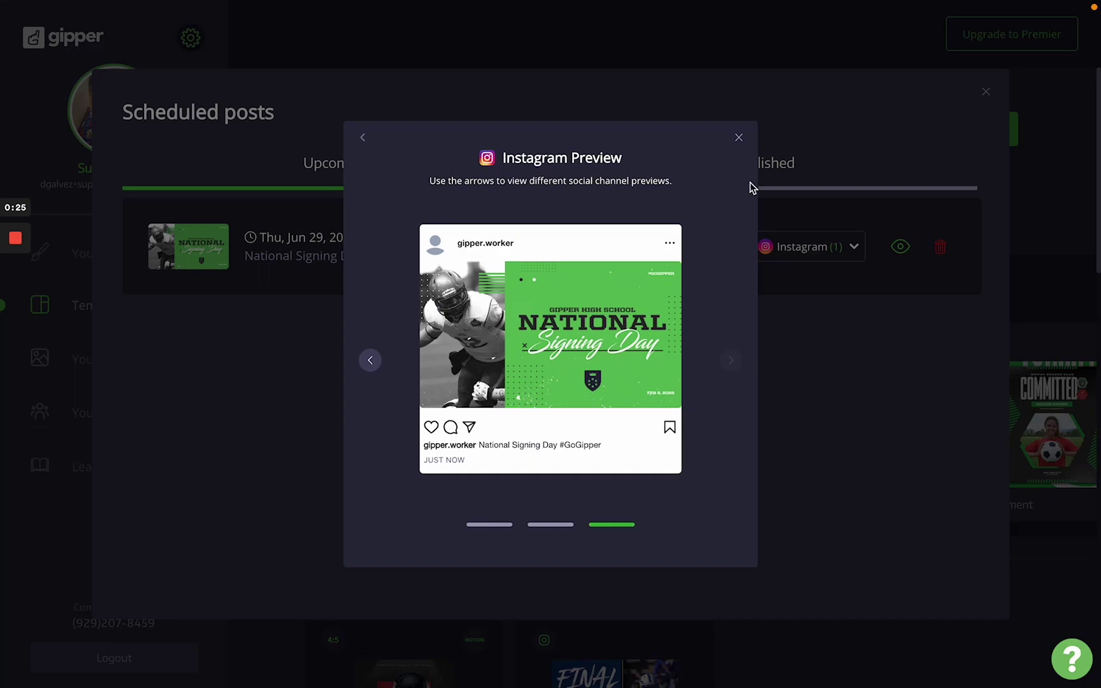
Close the preview and scroll through the Published posts list.
{"action": "left_click", "coordinate": [740, 138]}
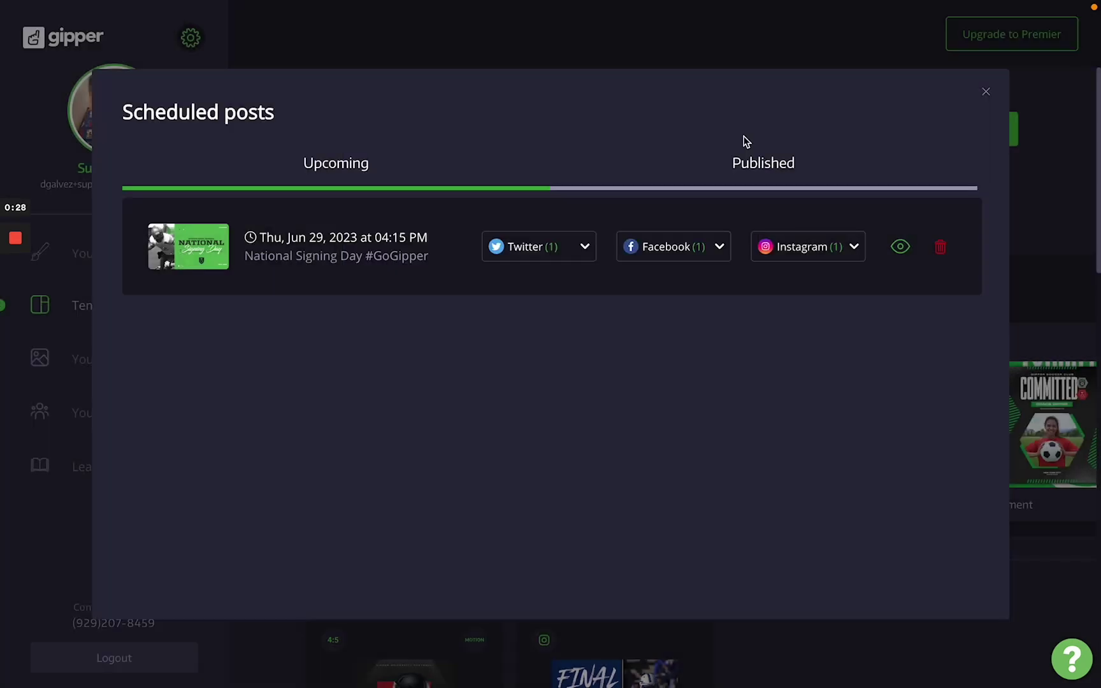
{"action": "left_click", "coordinate": [764, 167]}
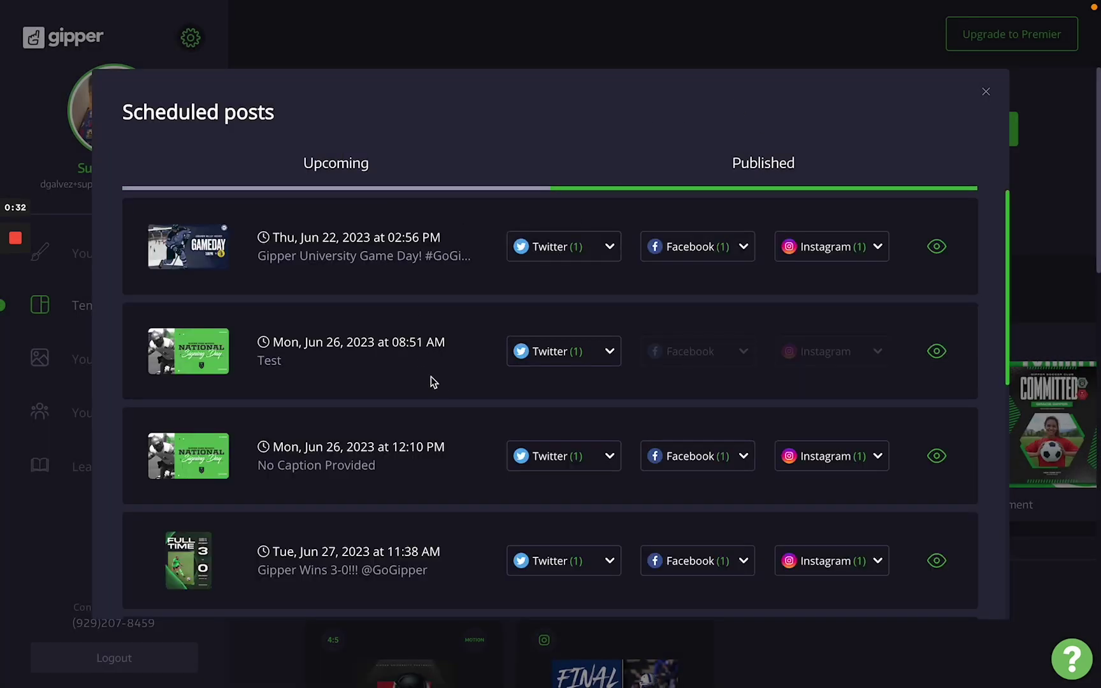
{"action": "scroll", "coordinate": [443, 384], "scroll_direction": "down", "scroll_amount": 1}
{"action": "scroll", "coordinate": [441, 382], "scroll_direction": "down", "scroll_amount": 2}
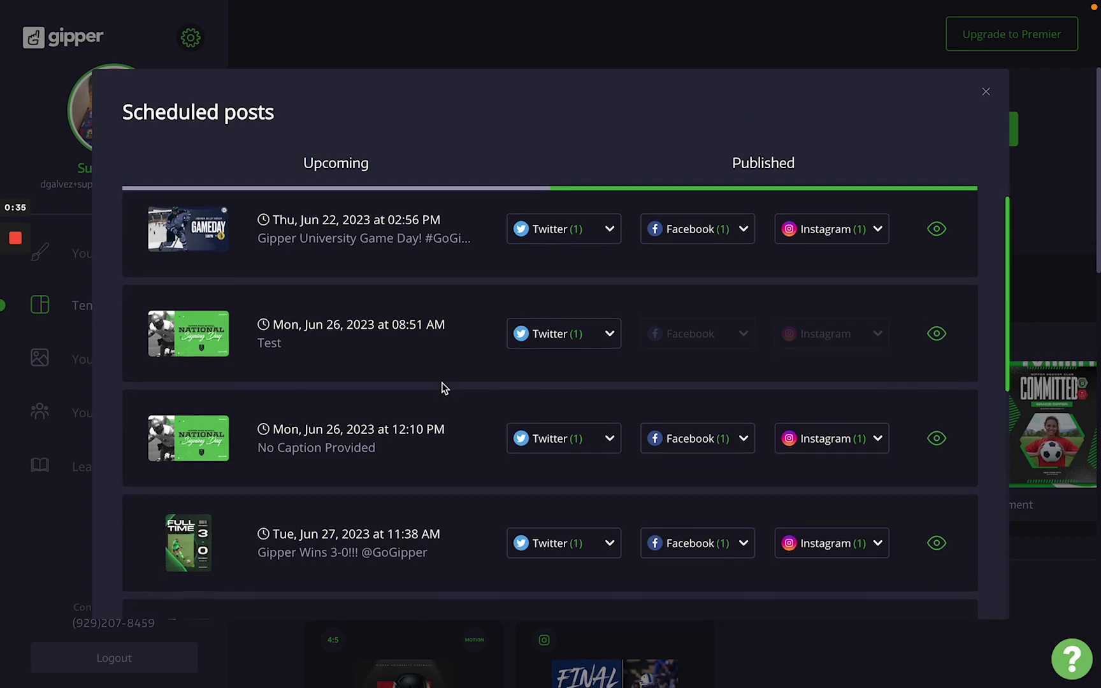
{"action": "scroll", "coordinate": [442, 383], "scroll_direction": "up", "scroll_amount": 2}
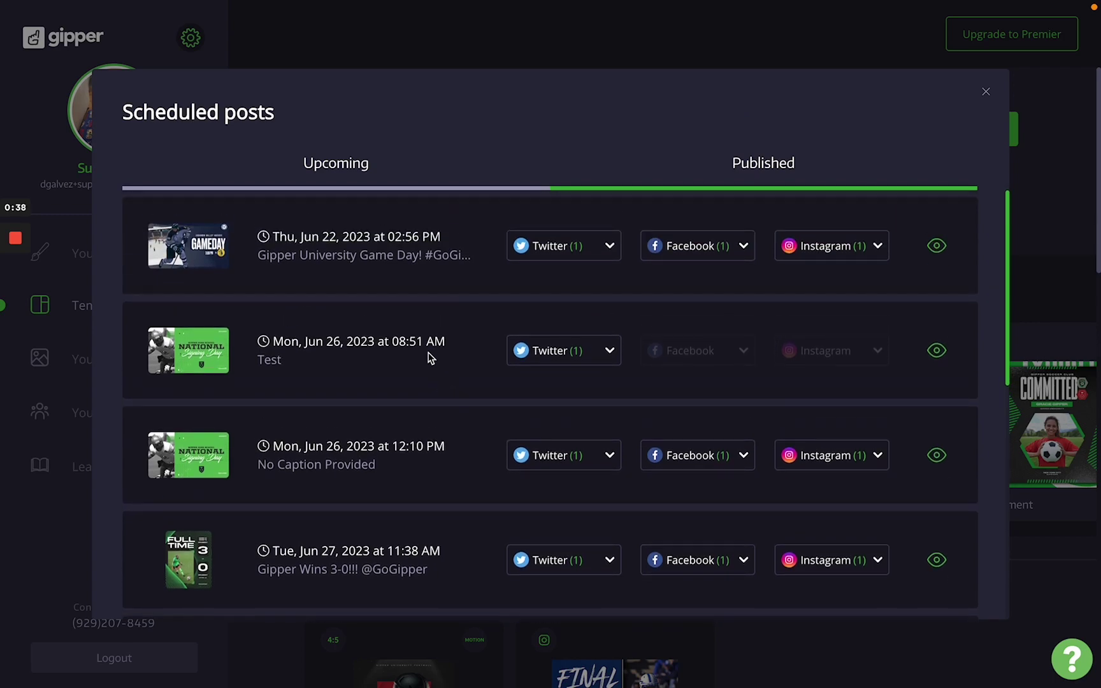
{"action": "scroll", "coordinate": [428, 351], "scroll_direction": "down", "scroll_amount": 6}
{"action": "scroll", "coordinate": [428, 357], "scroll_direction": "down", "scroll_amount": 3}
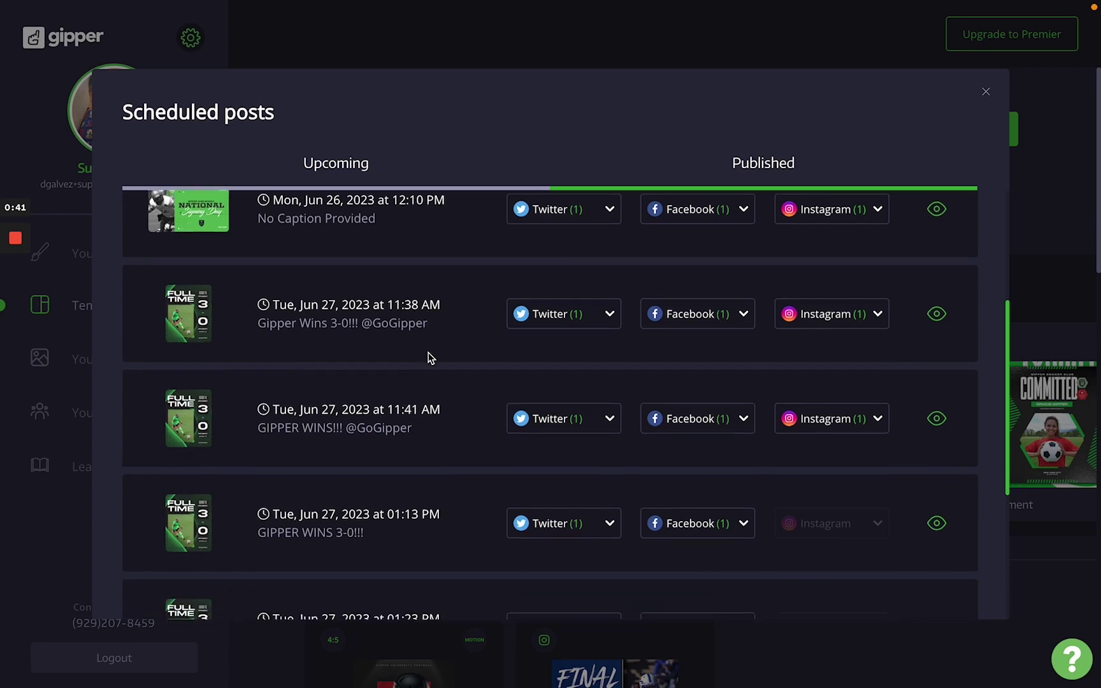
{"action": "scroll", "coordinate": [428, 357], "scroll_direction": "up", "scroll_amount": 10}
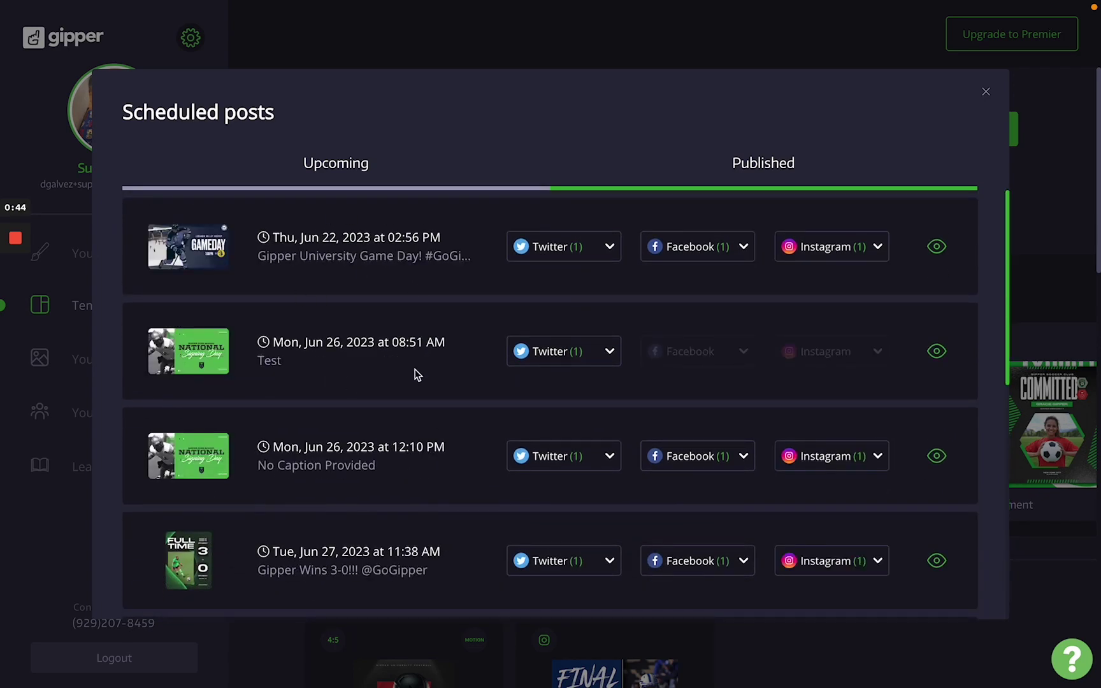